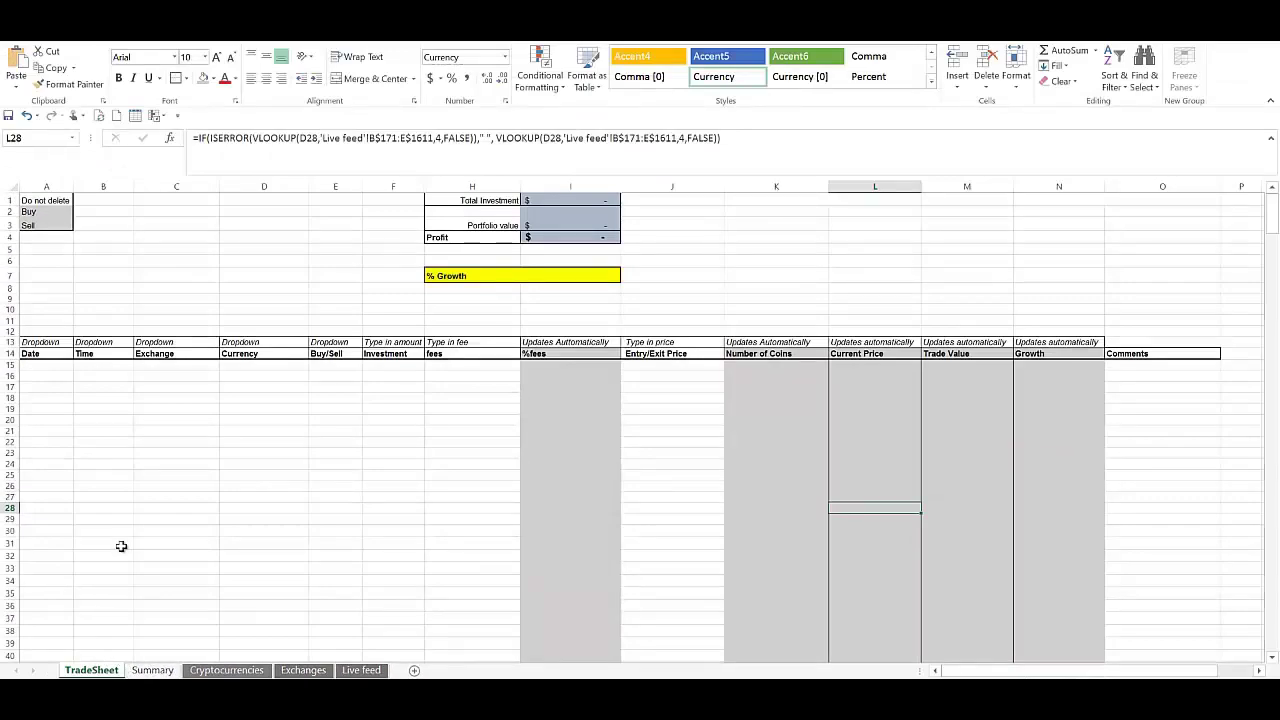
- Look over the Summary sheet and view Litecoin's price chart on CoinMarketCap in the browser
{"action": "left_click", "coordinate": [152, 670]}
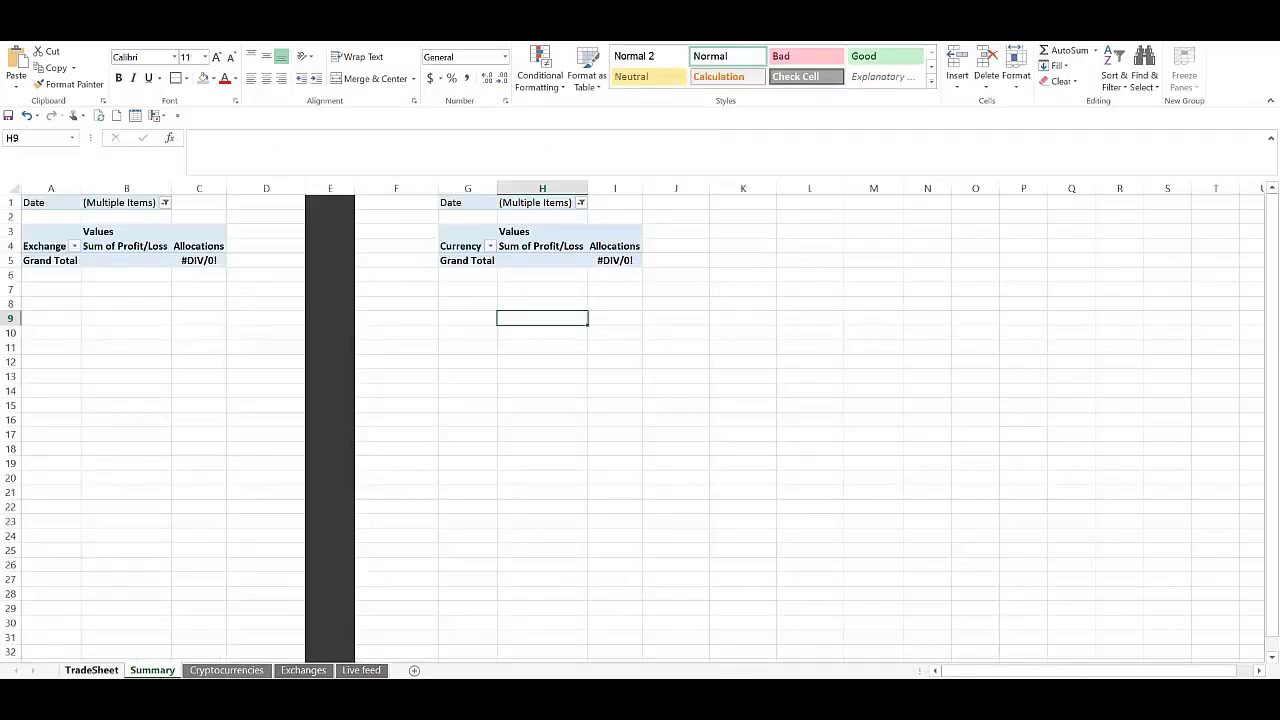
{"action": "left_click", "coordinate": [91, 670]}
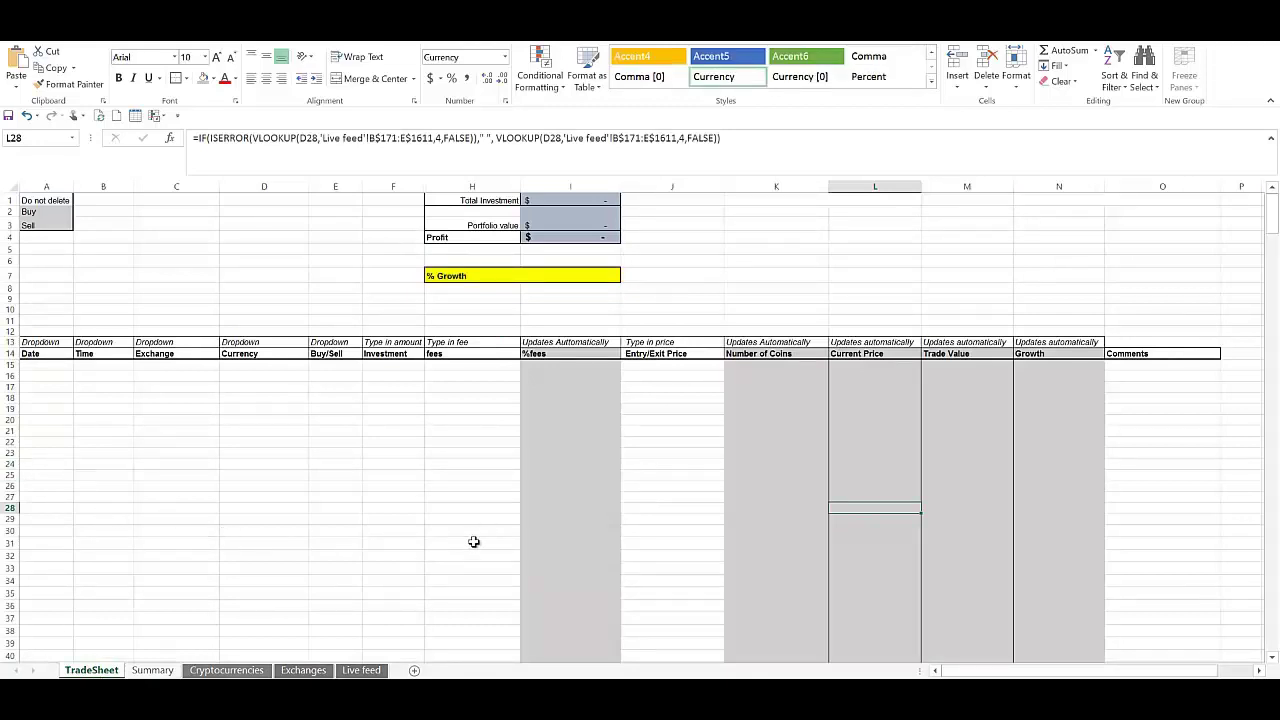
{"action": "key", "text": "alt+Tab"}
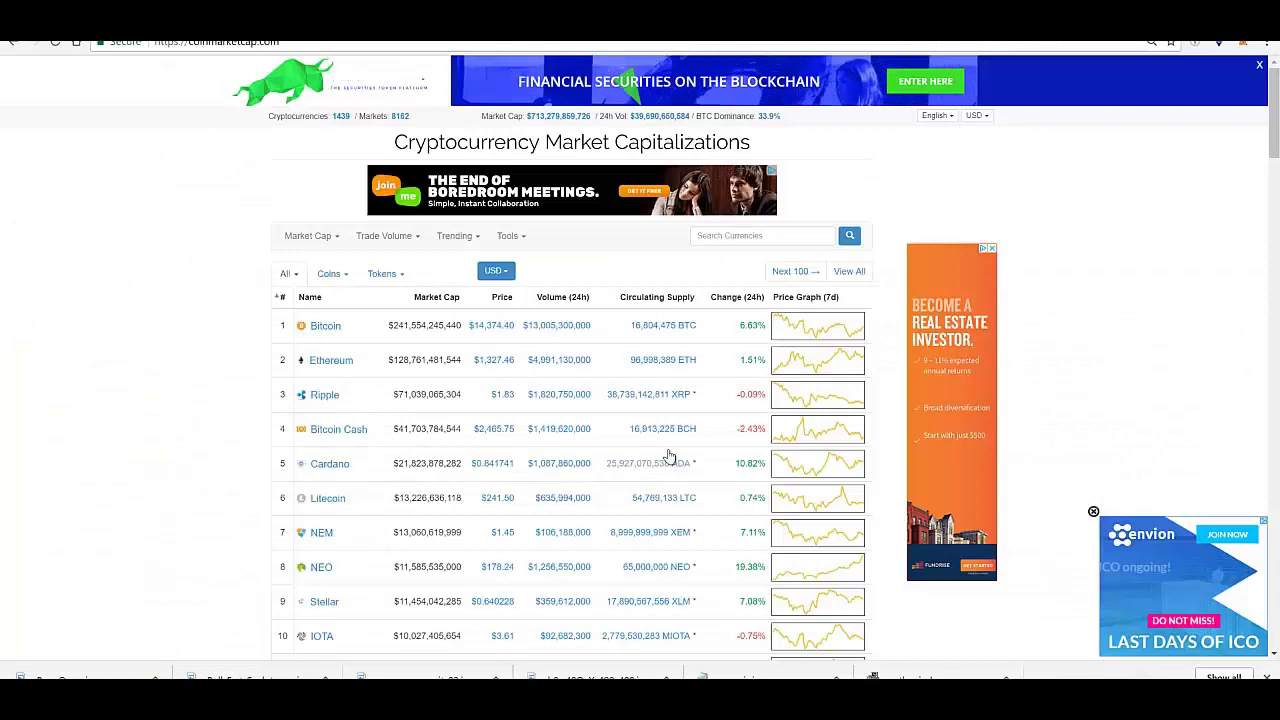
{"action": "left_click", "coordinate": [329, 502]}
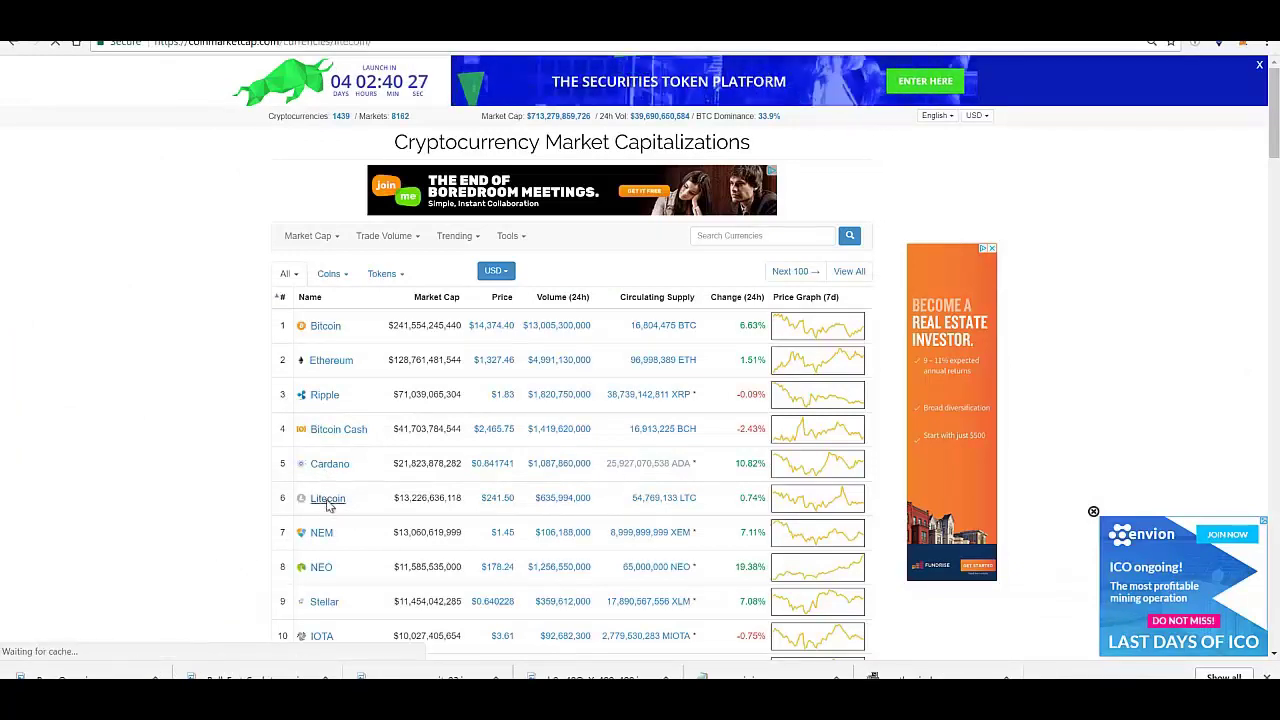
{"action": "scroll", "coordinate": [340, 500], "scroll_direction": "down", "scroll_amount": 3}
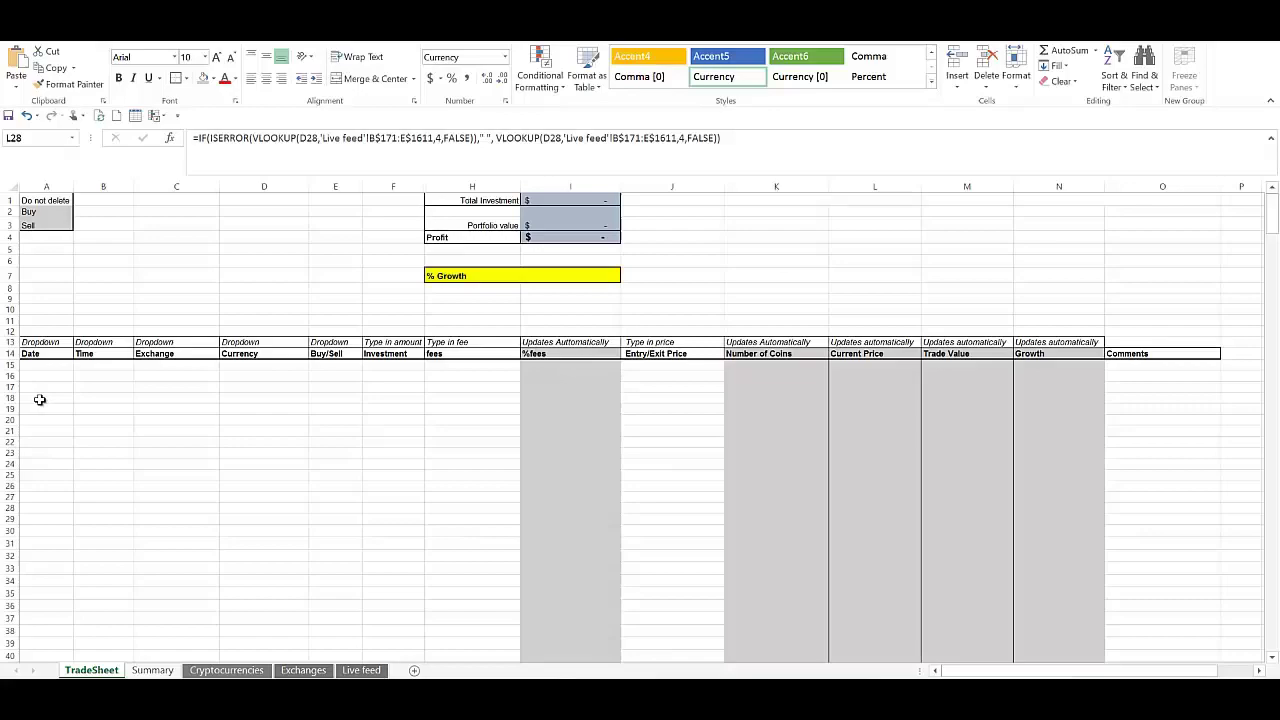
- In row 15 of the TradeSheet workbook, set the trade date to 1/7/2017 and the time to 12:05 PM
{"action": "left_click", "coordinate": [79, 367]}
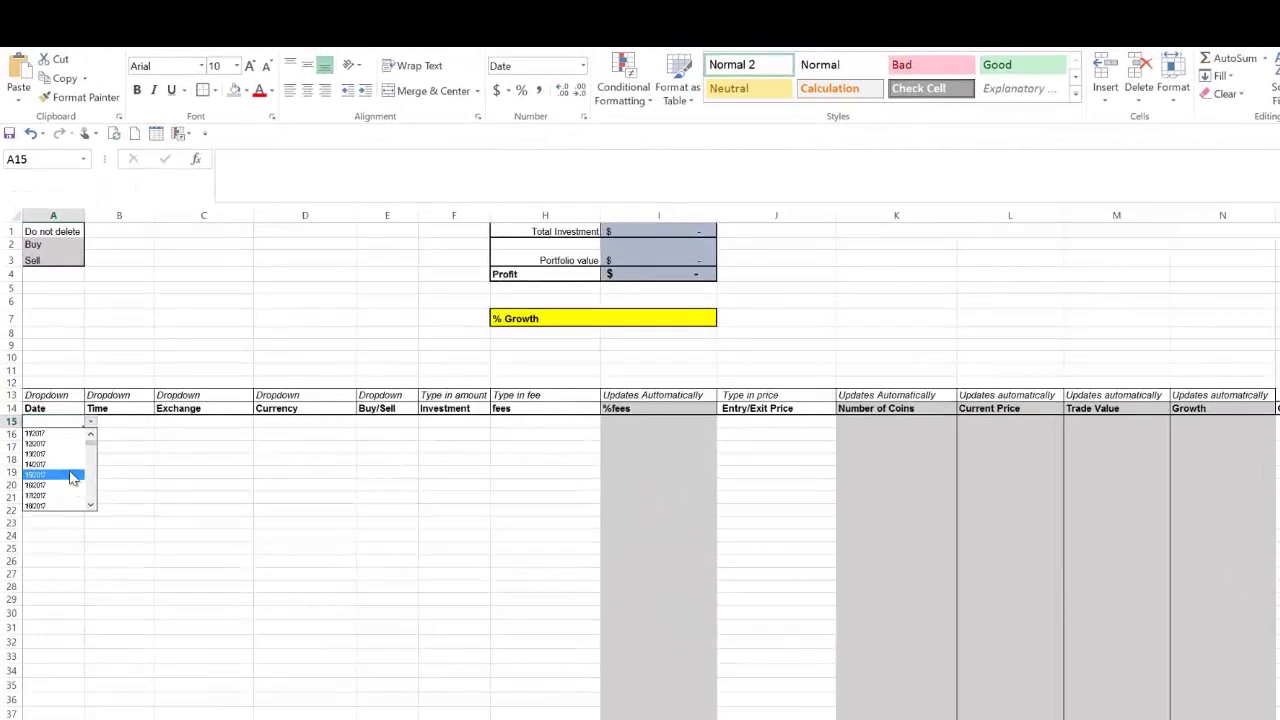
{"action": "left_click", "coordinate": [72, 495]}
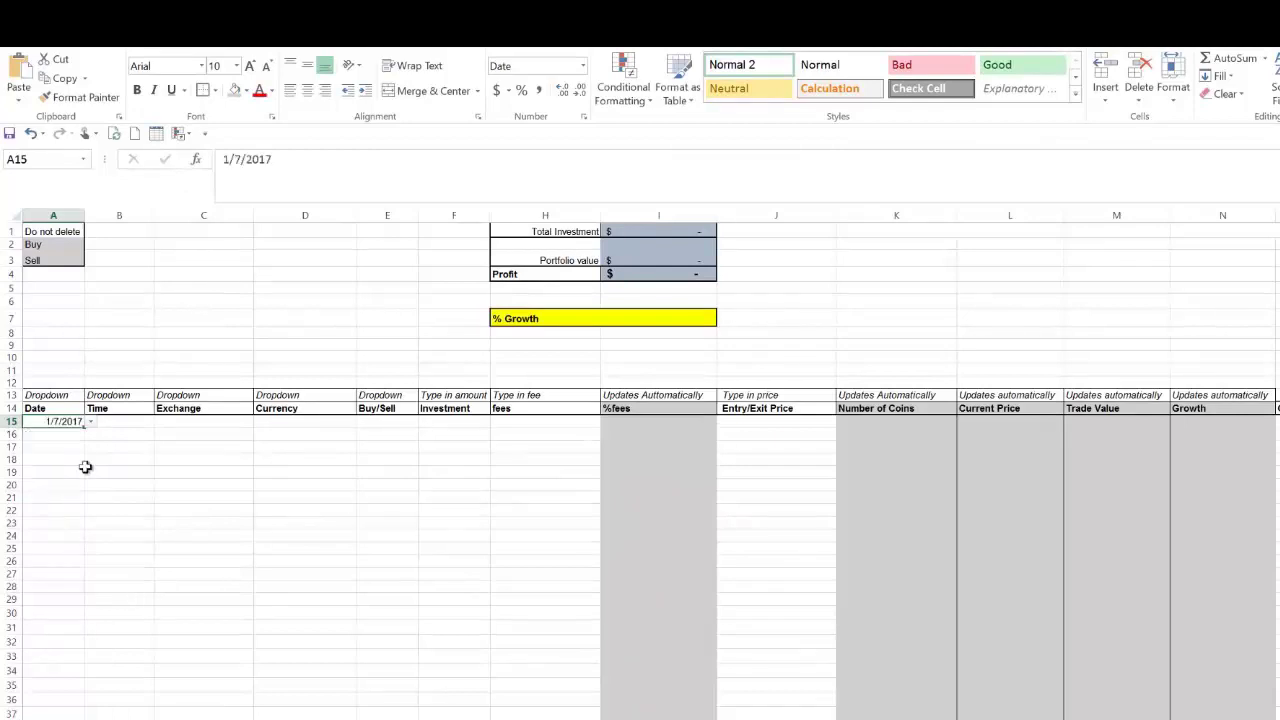
{"action": "left_click", "coordinate": [150, 424]}
{"action": "left_click", "coordinate": [160, 427]}
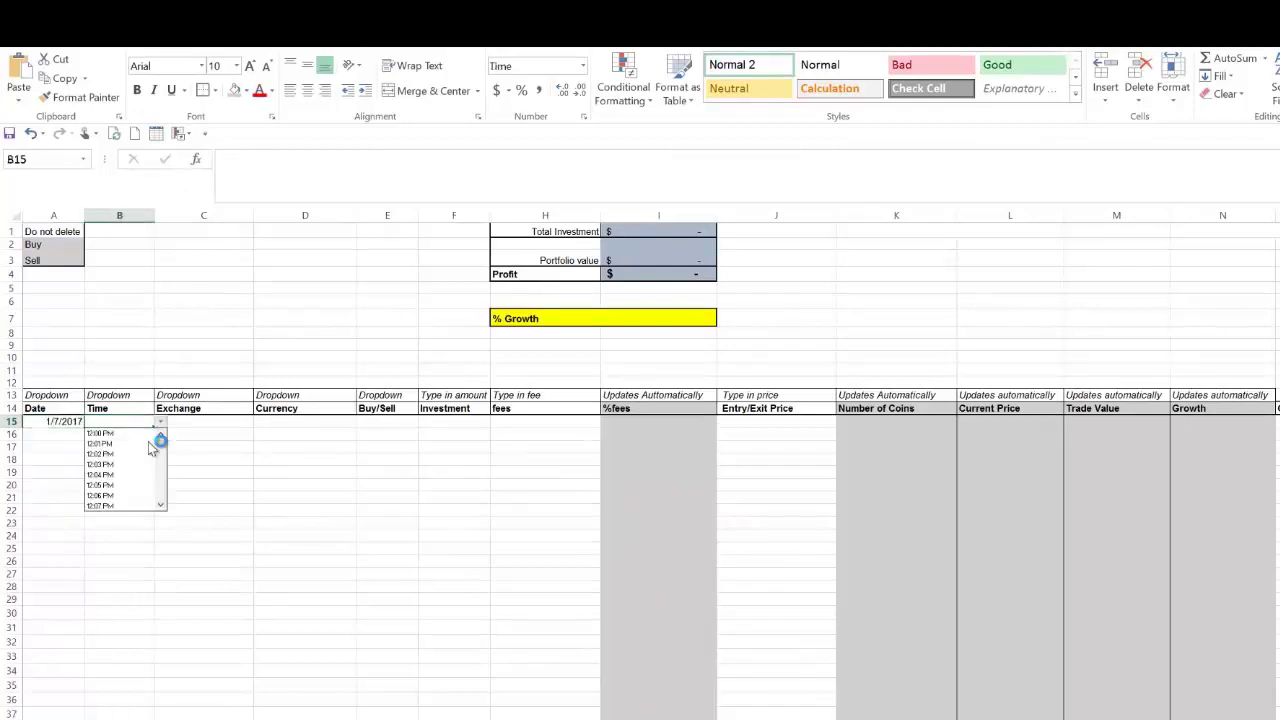
{"action": "left_click", "coordinate": [136, 484]}
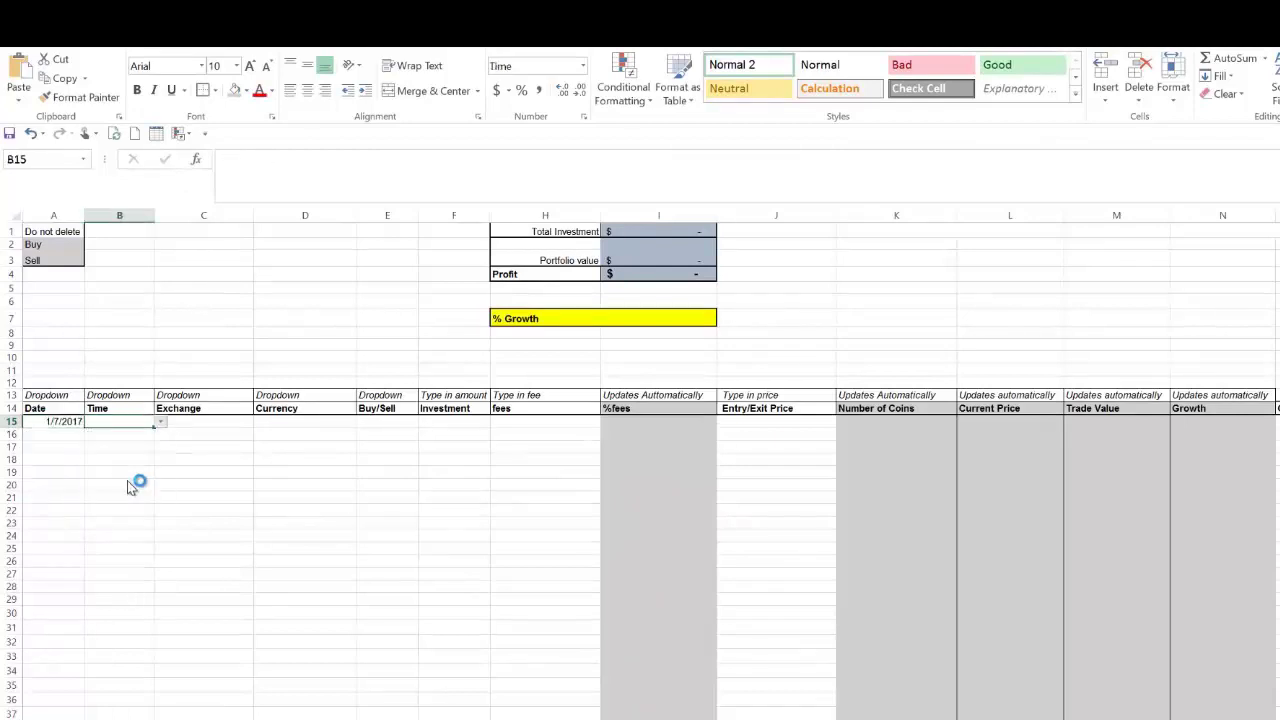
- Choose Coinbase as the exchange for the trade in row 15
{"action": "left_click", "coordinate": [226, 426]}
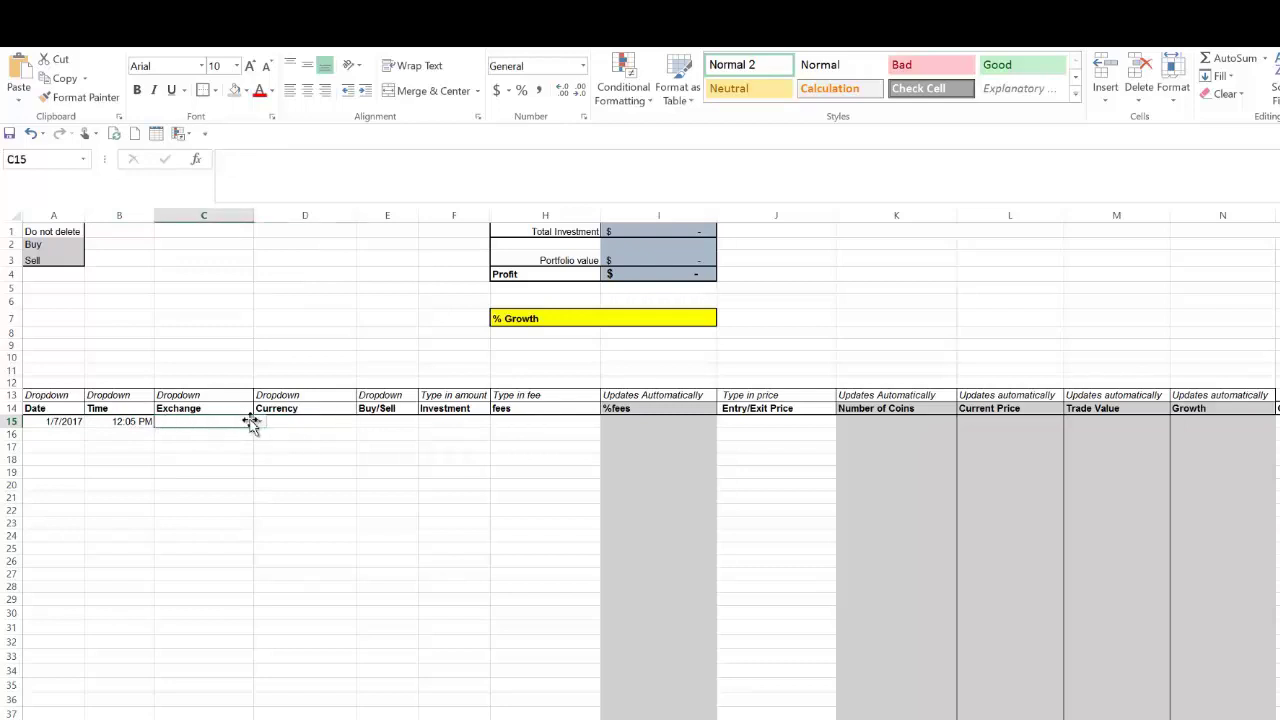
{"action": "left_click", "coordinate": [259, 422]}
{"action": "scroll", "coordinate": [262, 505], "scroll_direction": "down", "scroll_amount": 7}
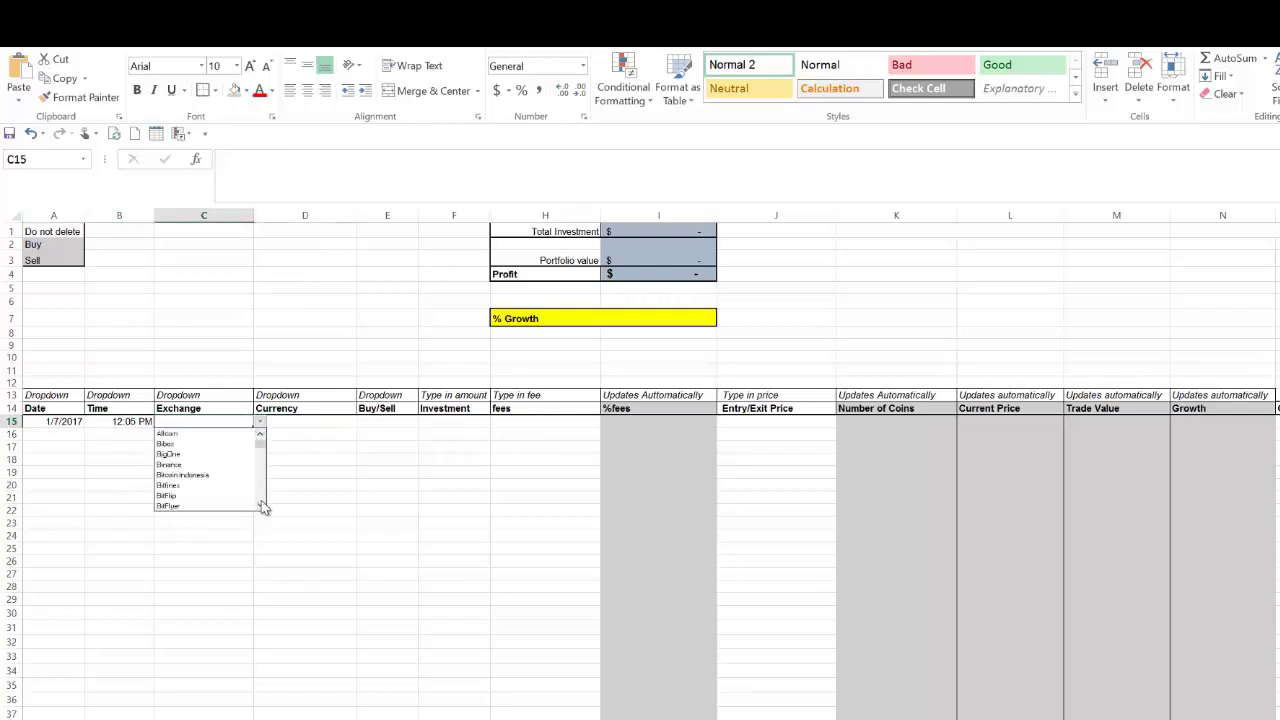
{"action": "scroll", "coordinate": [262, 505], "scroll_direction": "down", "scroll_amount": 6}
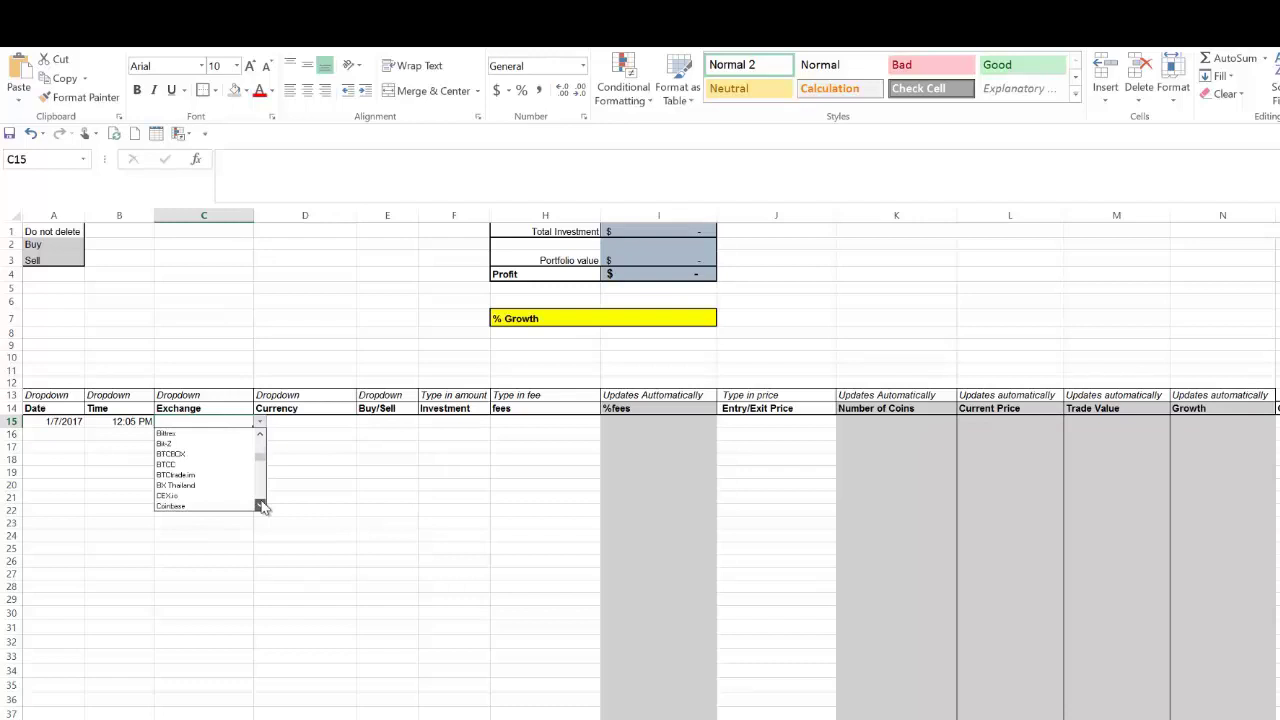
{"action": "left_click", "coordinate": [170, 485]}
- Set the row 15 trade's currency to LTC Litecoin and mark it as a Buy
{"action": "left_click", "coordinate": [303, 447]}
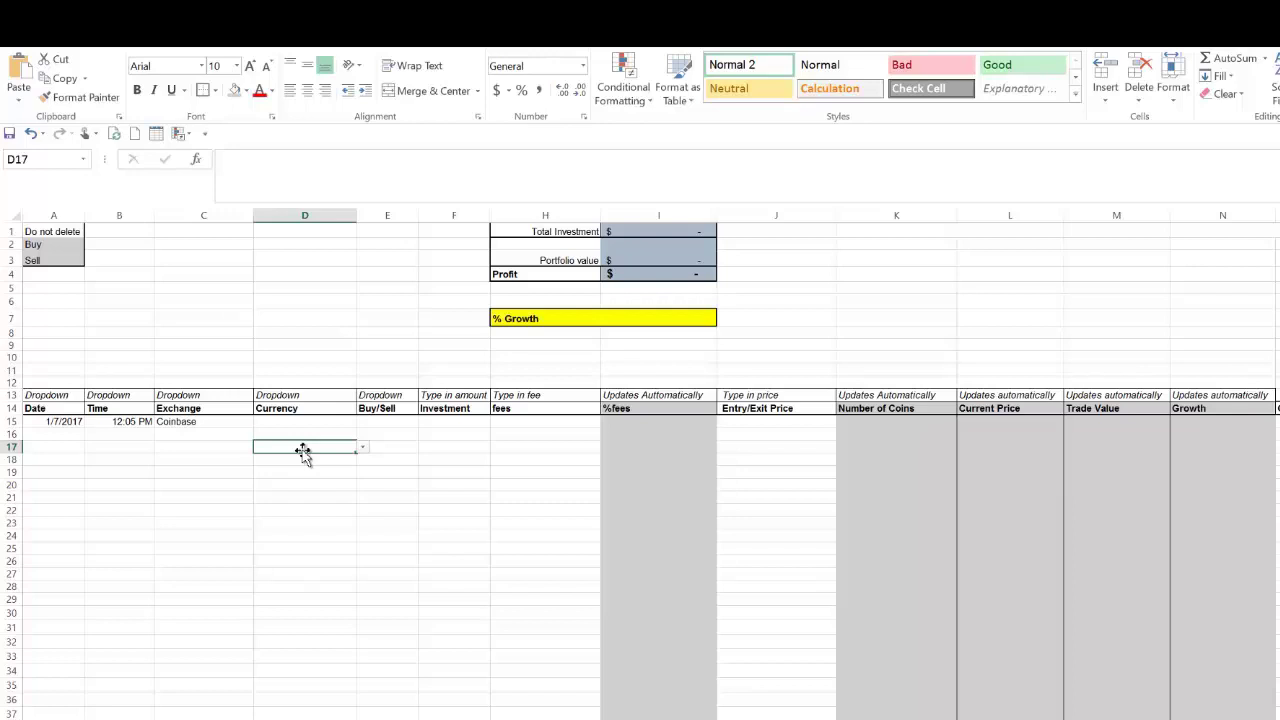
{"action": "left_click", "coordinate": [340, 422]}
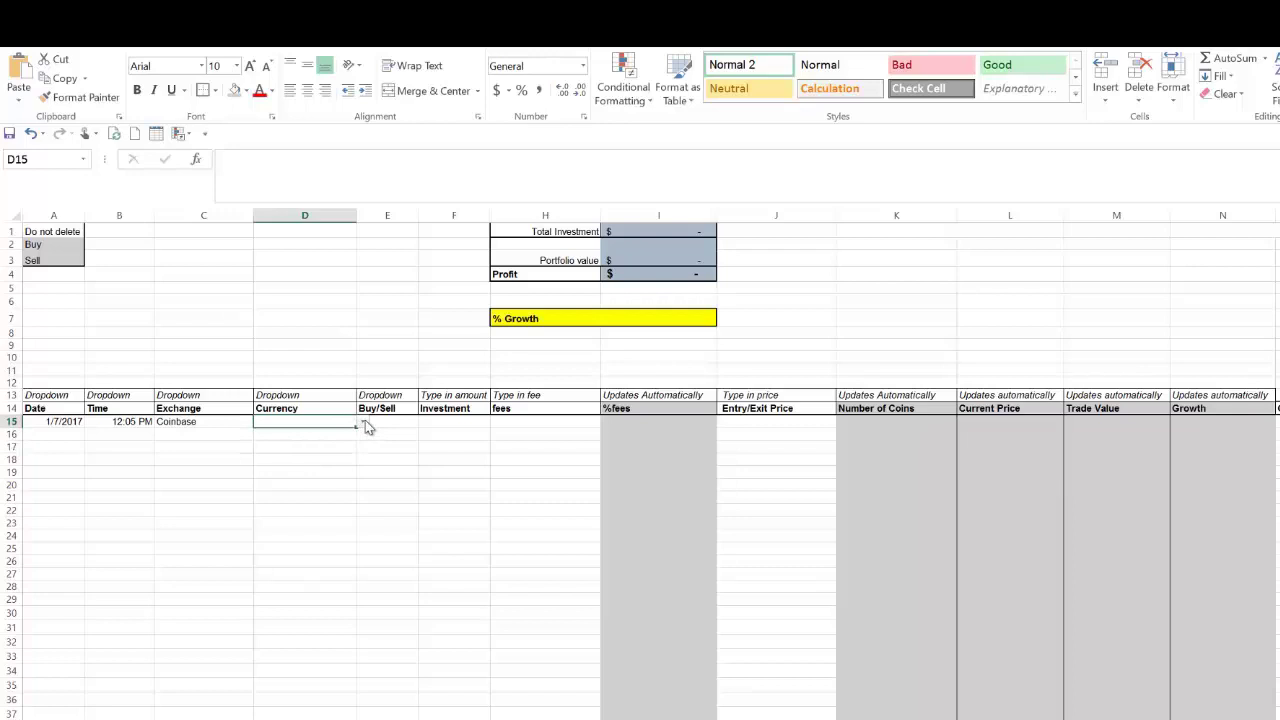
{"action": "left_click", "coordinate": [362, 421]}
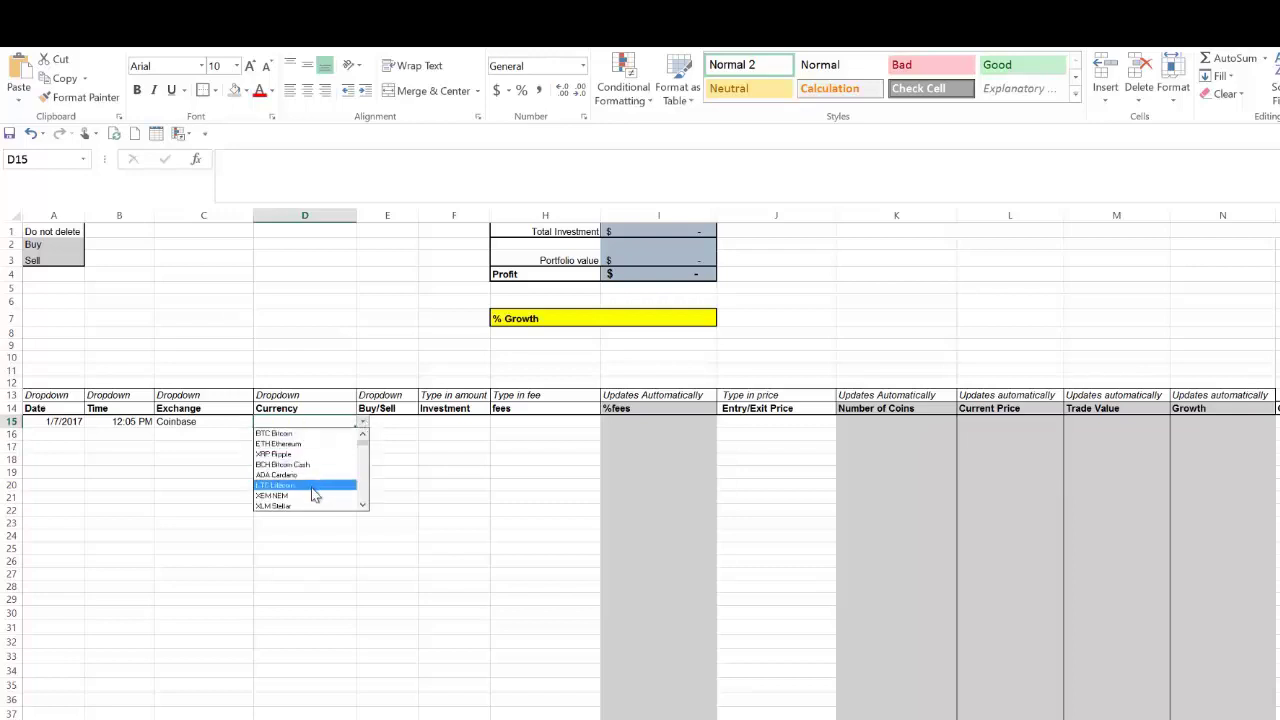
{"action": "left_click", "coordinate": [313, 486]}
{"action": "left_click", "coordinate": [397, 423]}
{"action": "left_click", "coordinate": [425, 422]}
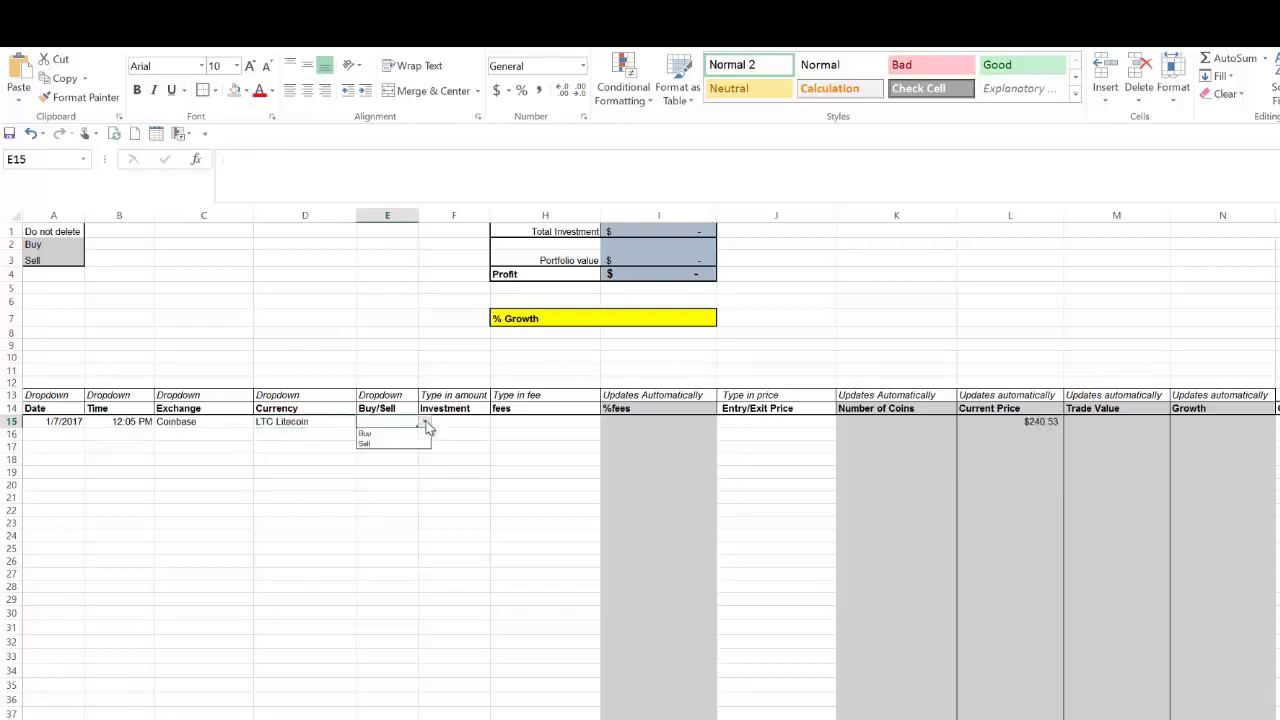
{"action": "left_click", "coordinate": [409, 434]}
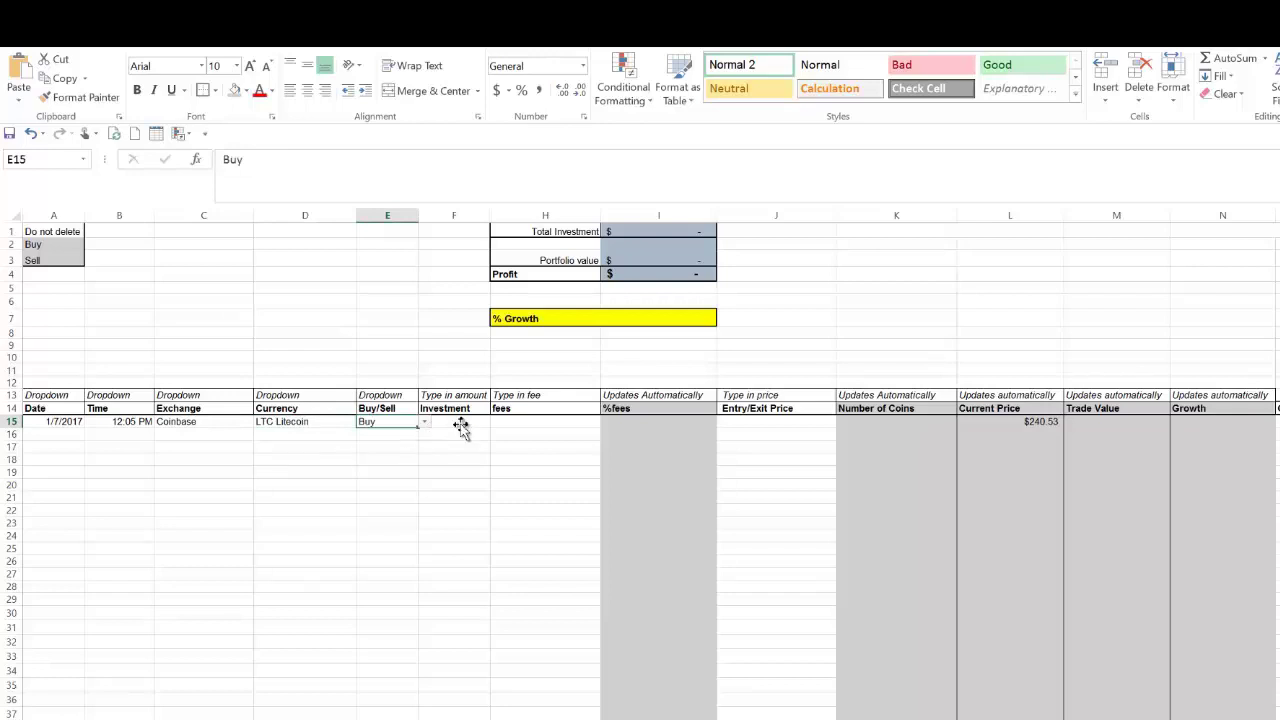
- Enter an investment of 4000 and fees of 40 for the Litecoin trade in row 15
{"action": "left_click", "coordinate": [466, 424]}
{"action": "type", "text": "4000"}
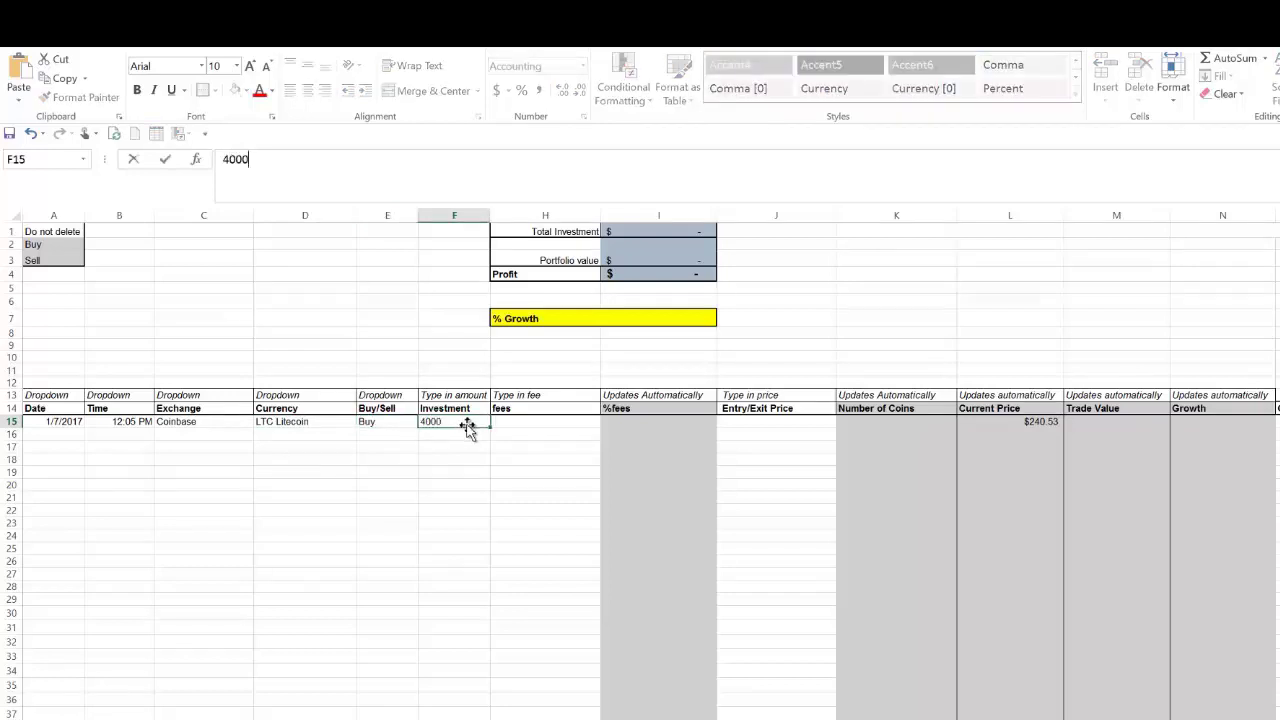
{"action": "key", "text": "Return"}
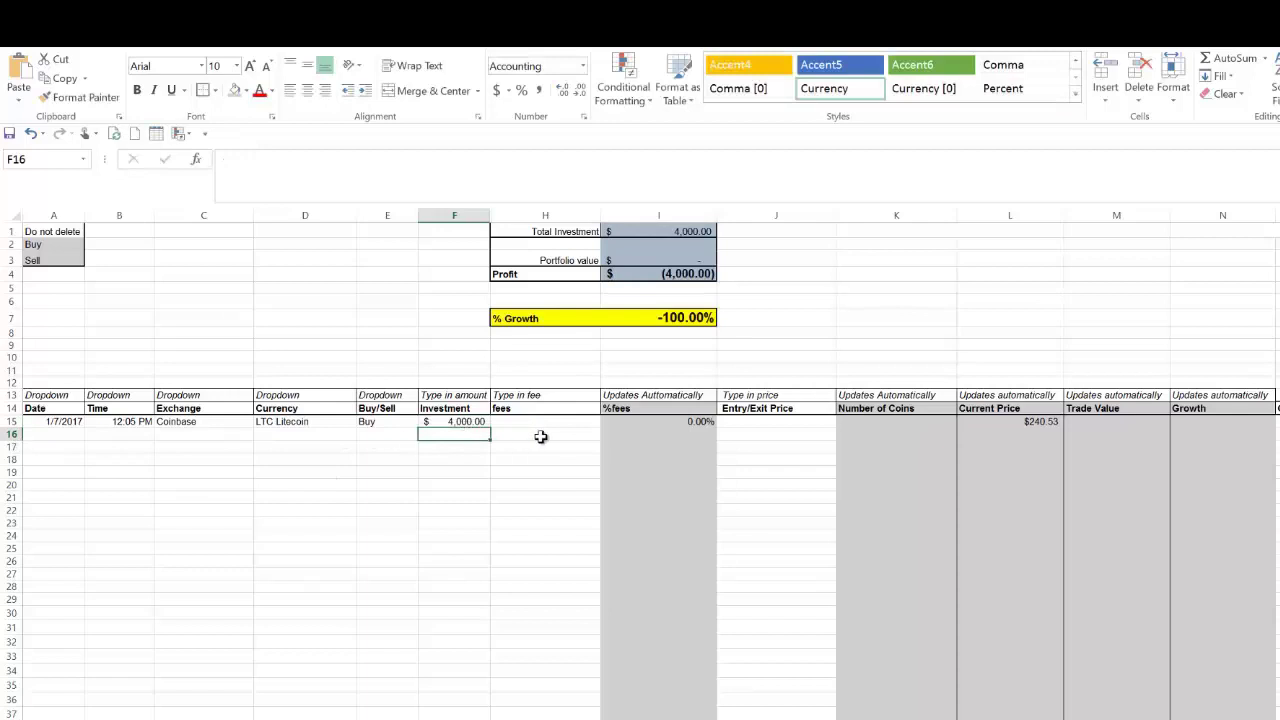
{"action": "left_click", "coordinate": [545, 425]}
{"action": "type", "text": "40"}
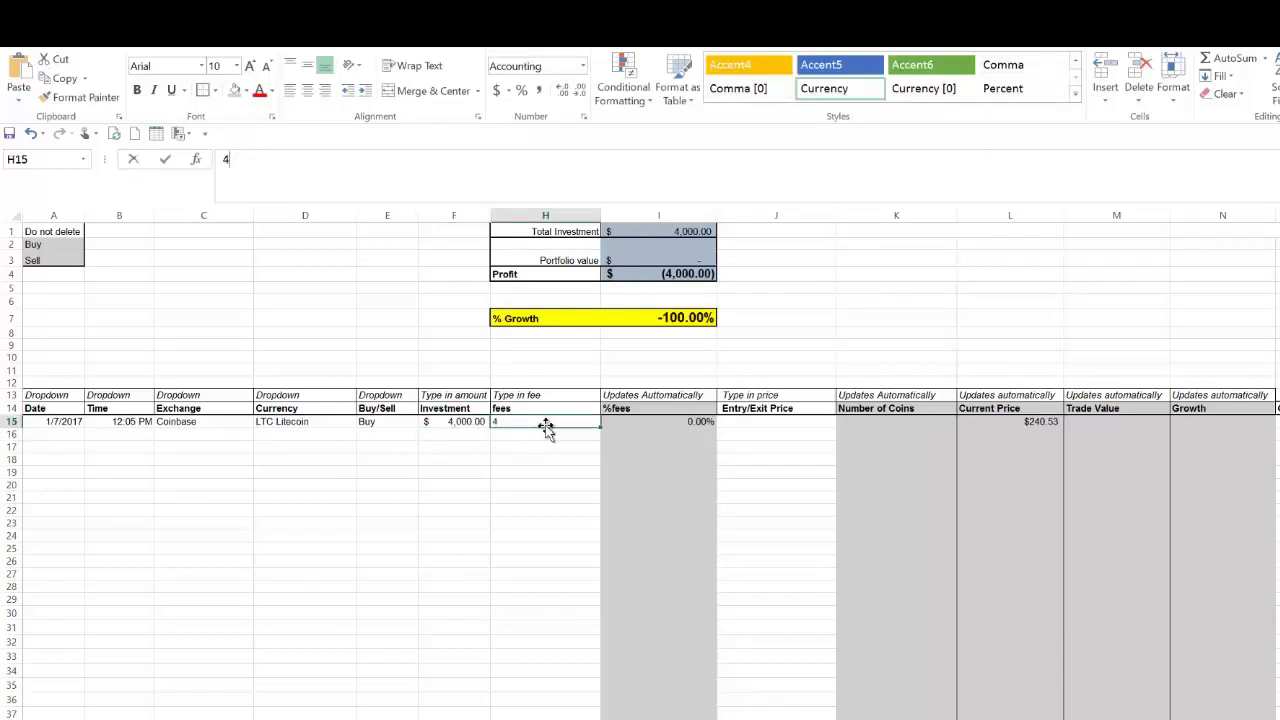
{"action": "key", "text": "Return"}
- Check Litecoin's early 2017 price on its CoinMarketCap chart and enter 4 as the entry price in row 15
{"action": "left_click", "coordinate": [545, 425]}
{"action": "key", "text": "Right"}
{"action": "key", "text": "Right"}
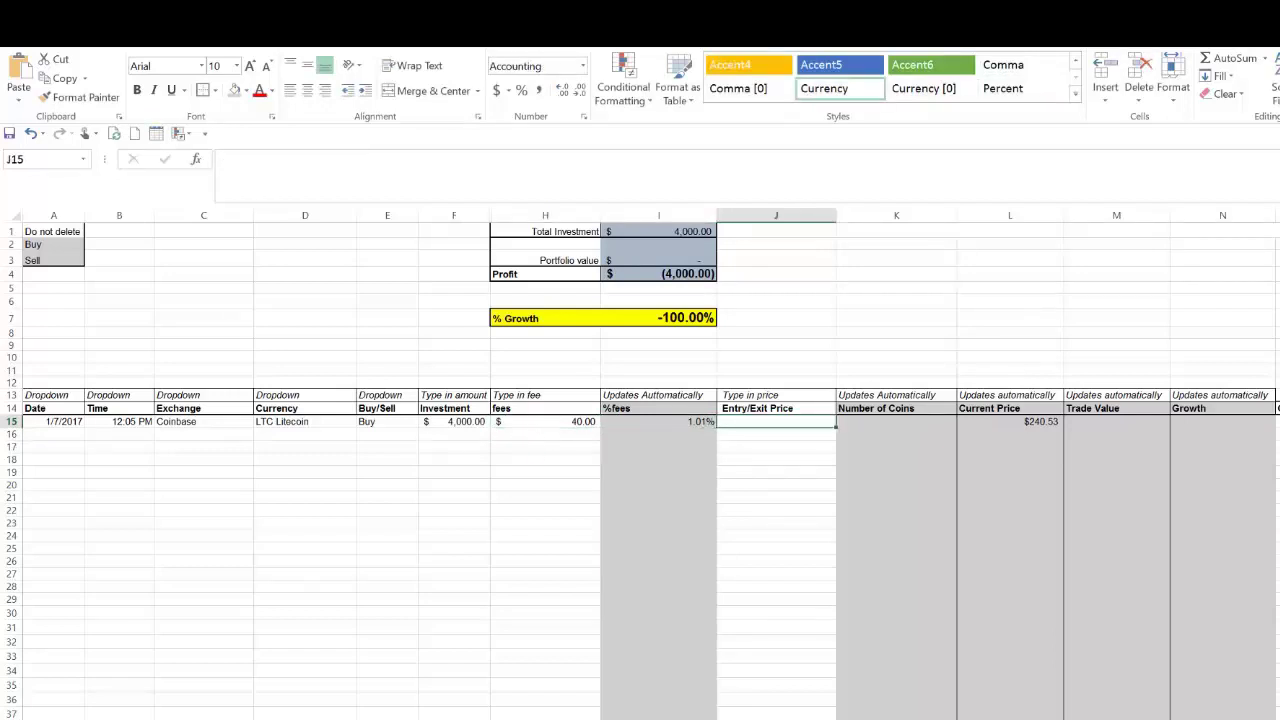
{"action": "key", "text": "alt+Tab"}
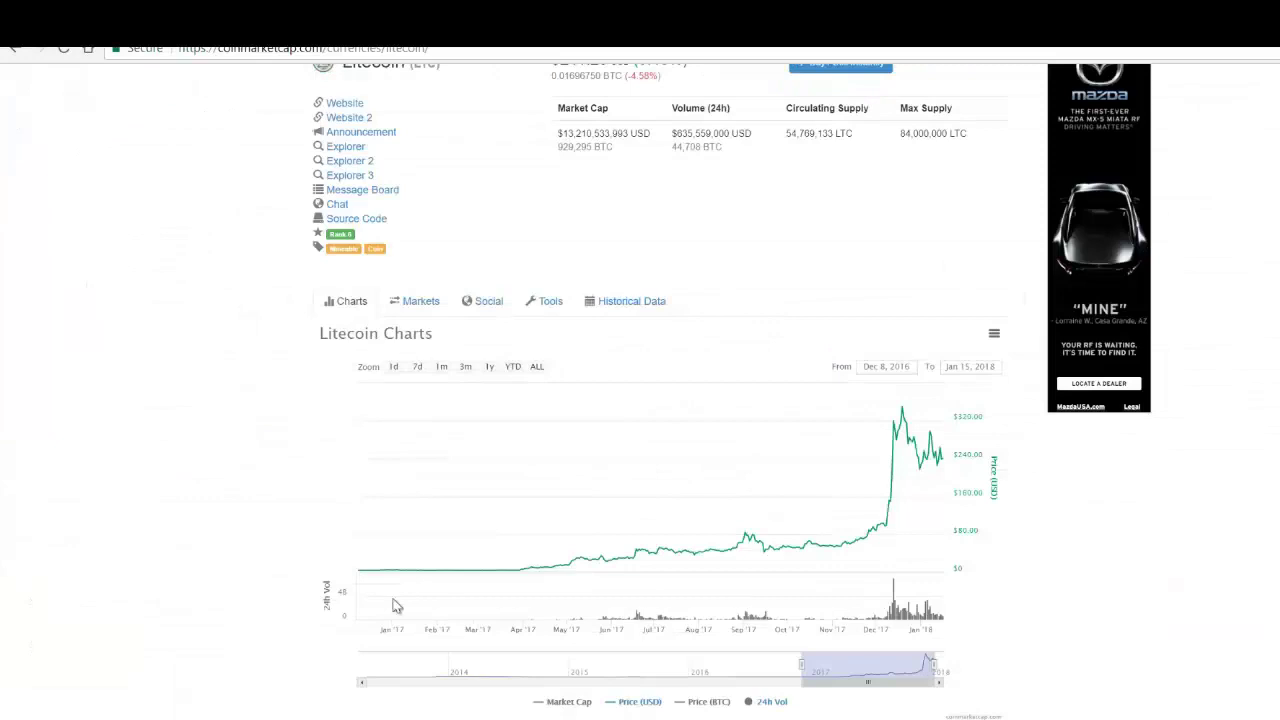
{"action": "mouse_move", "coordinate": [390, 578]}
{"action": "key", "text": "alt+Tab"}
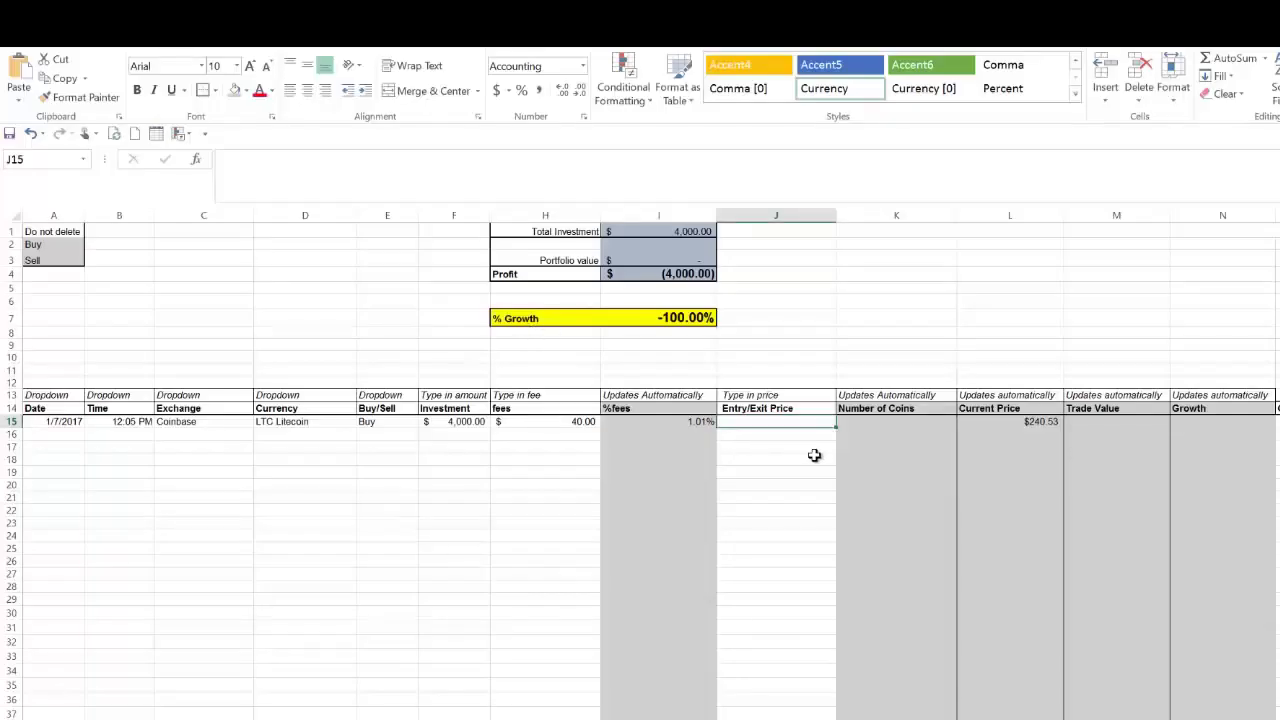
{"action": "type", "text": "4"}
{"action": "key", "text": "Return"}
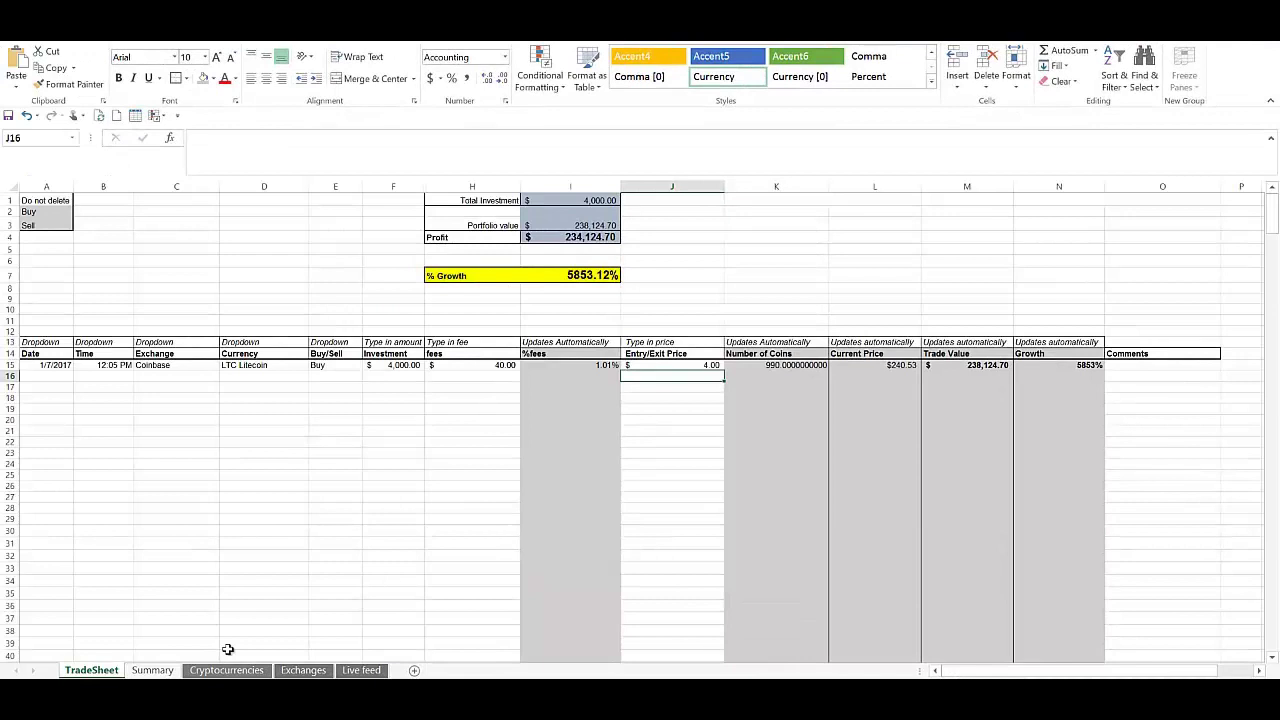
- Start a second trade in row 16 with the date 1/7/2017 and the time 12:03 PM
{"action": "left_click", "coordinate": [62, 377]}
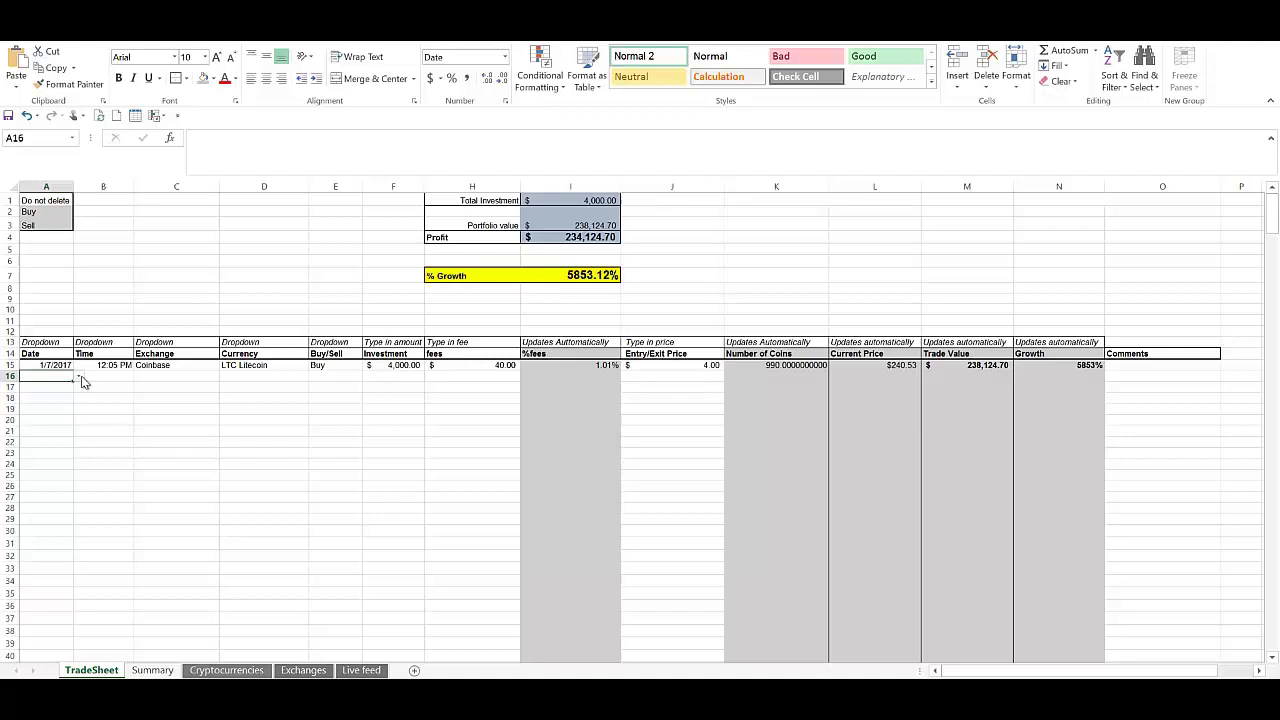
{"action": "left_click", "coordinate": [80, 378]}
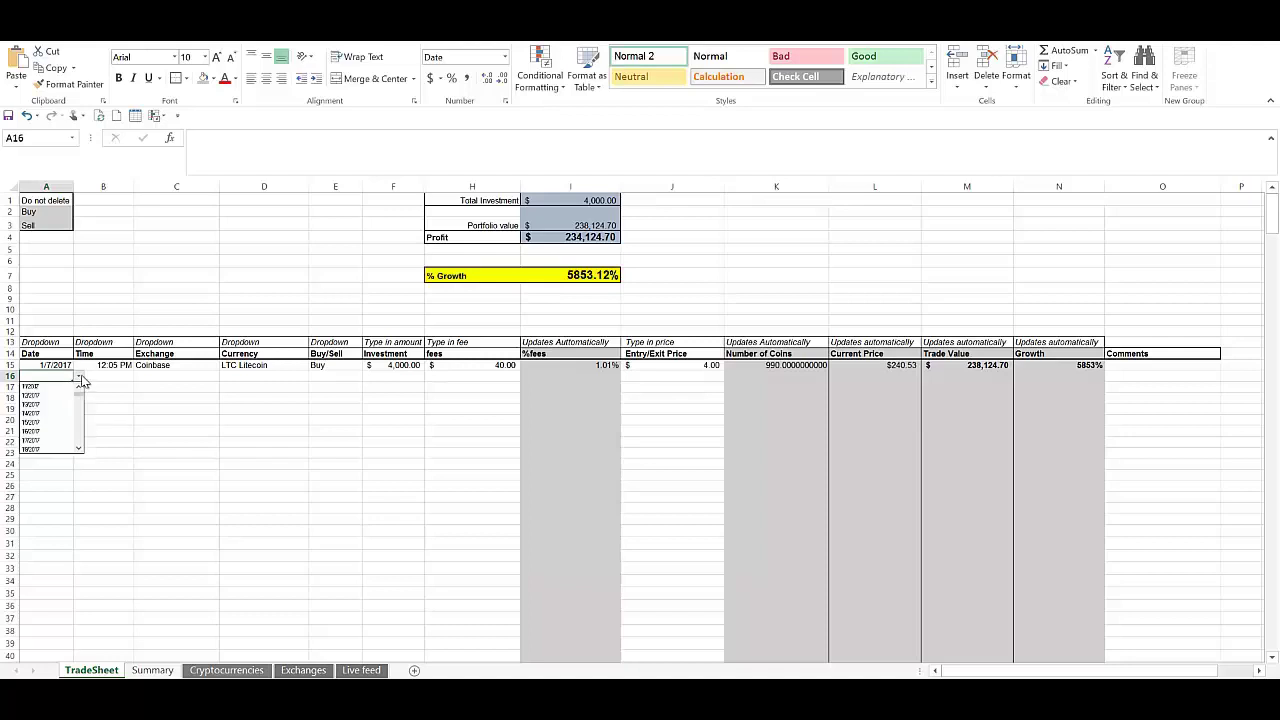
{"action": "left_click", "coordinate": [51, 447]}
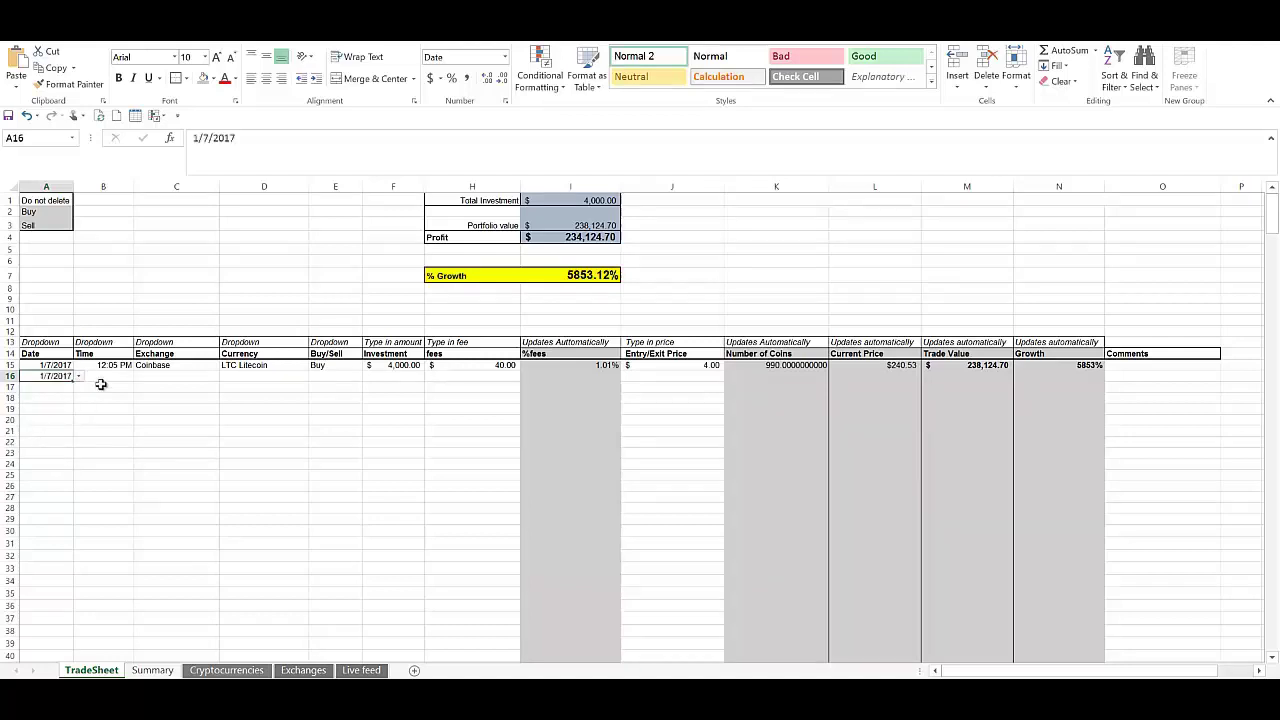
{"action": "left_click", "coordinate": [112, 378]}
{"action": "left_click", "coordinate": [140, 378]}
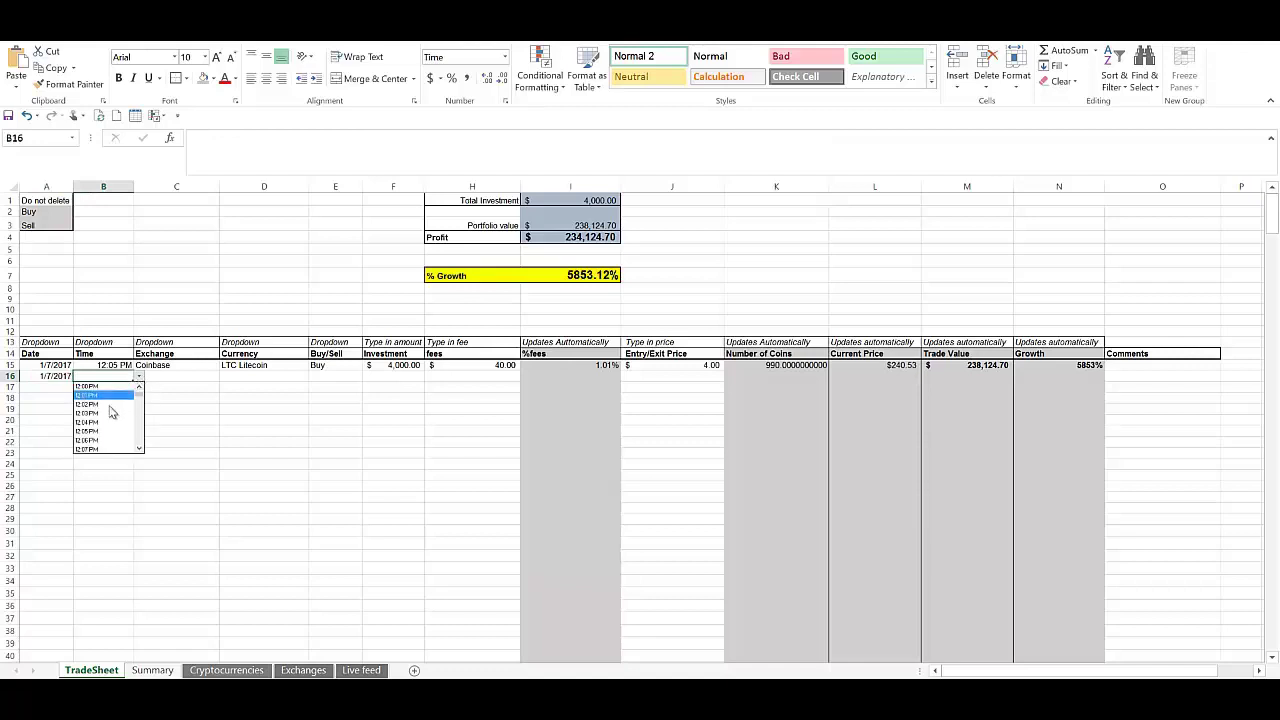
{"action": "left_click", "coordinate": [110, 392]}
- Set the row 16 trade's exchange to Bitfinex and its currency to BTC Bitcoin
{"action": "left_click", "coordinate": [185, 378]}
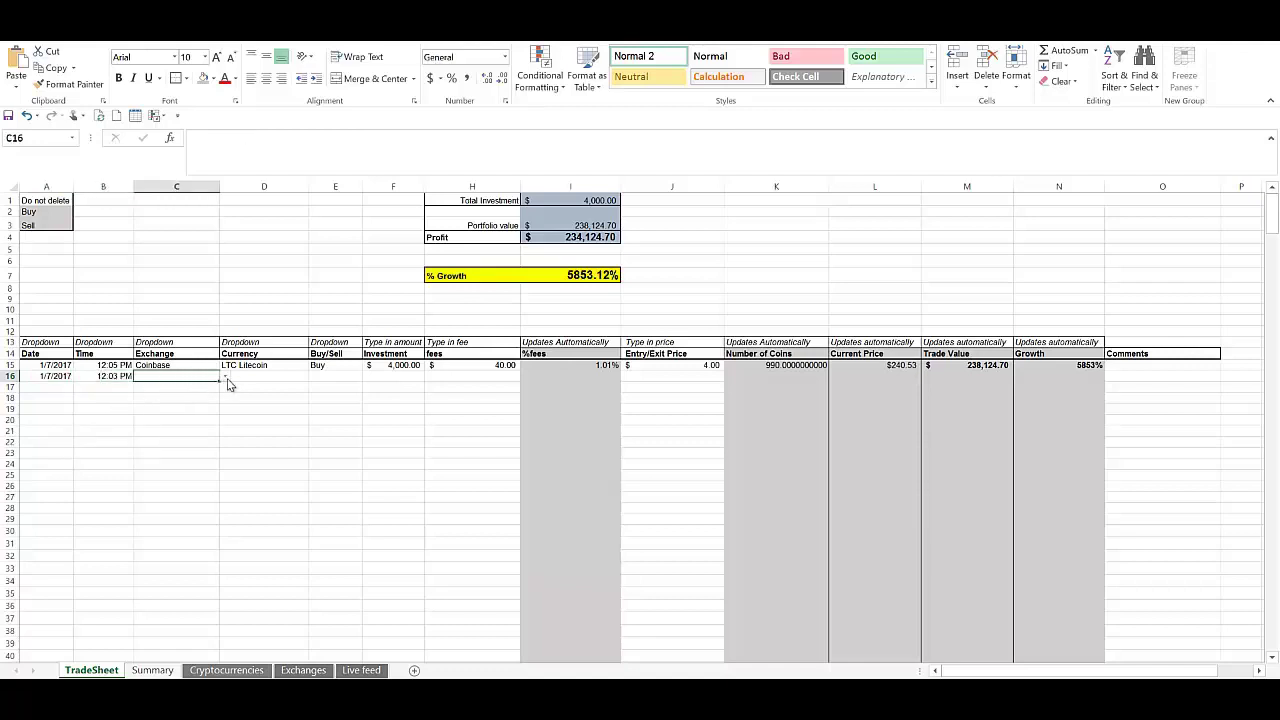
{"action": "left_click", "coordinate": [226, 377]}
{"action": "left_click", "coordinate": [167, 441]}
{"action": "left_click", "coordinate": [263, 376]}
- Mark the Bitcoin trade in row 16 as a Buy with an investment of 4000
{"action": "left_click", "coordinate": [340, 377]}
{"action": "left_click", "coordinate": [368, 377]}
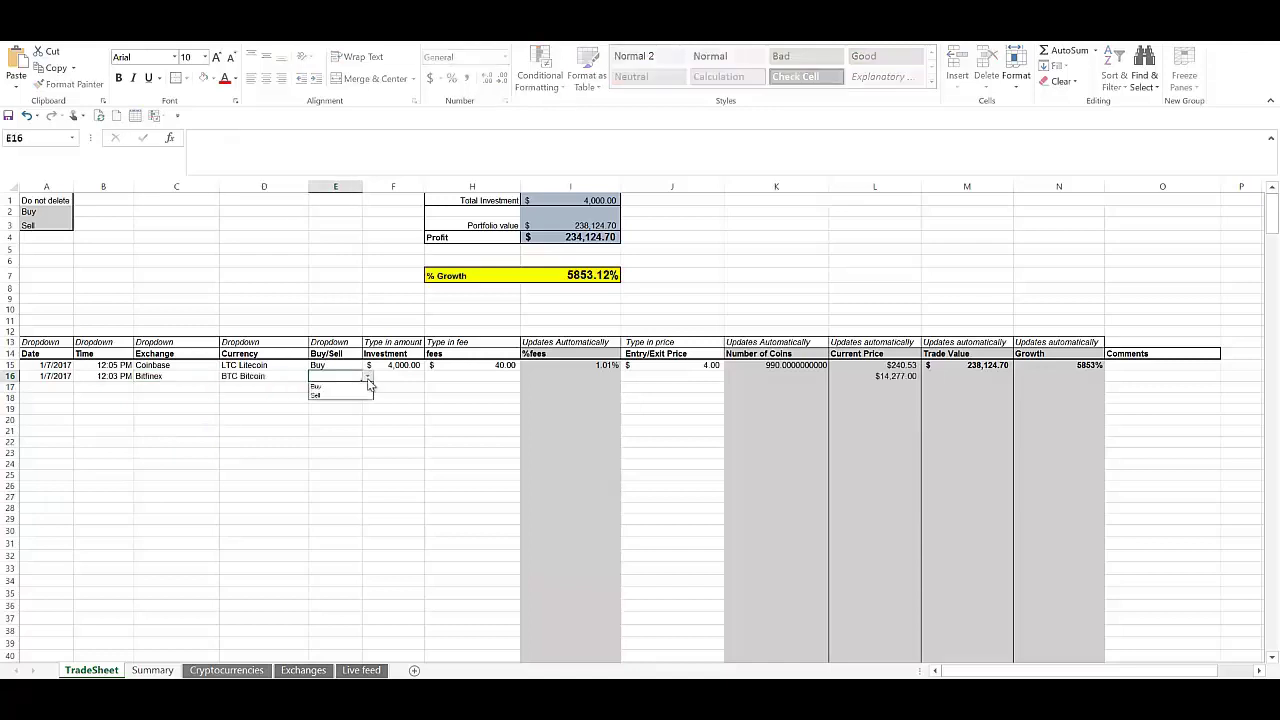
{"action": "left_click", "coordinate": [325, 386]}
{"action": "left_click", "coordinate": [414, 377]}
{"action": "type", "text": "4000"}
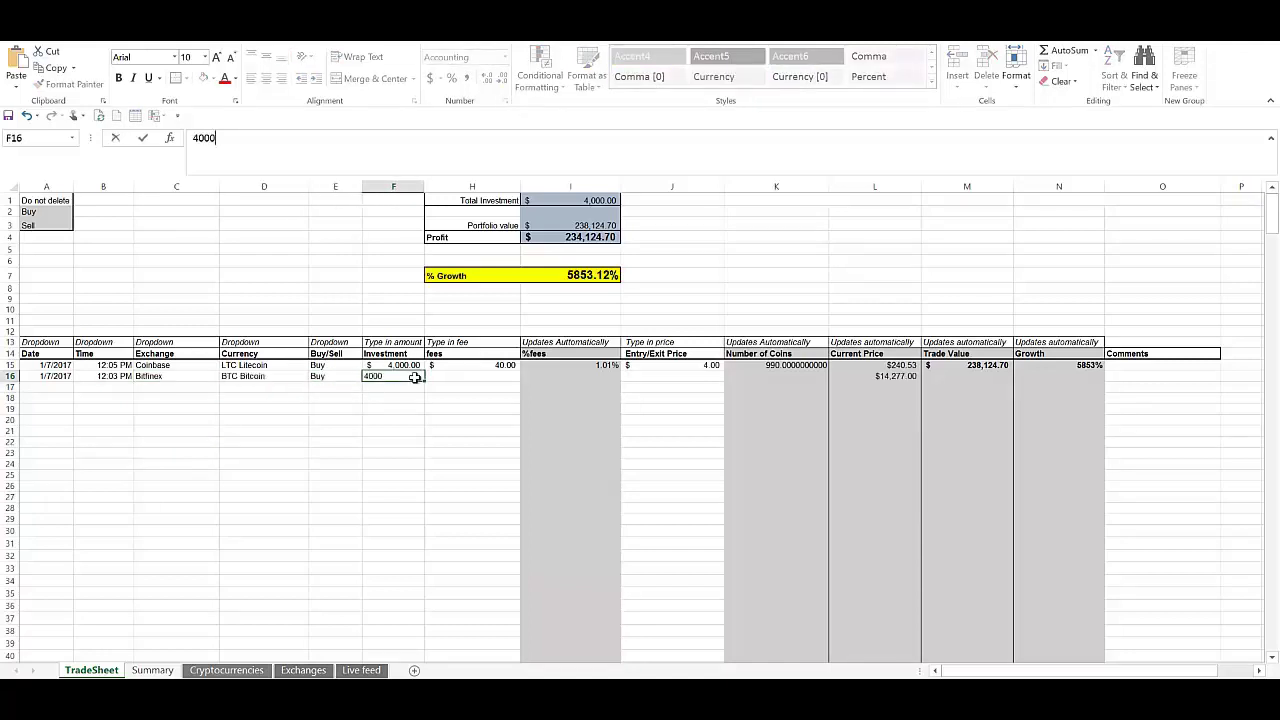
{"action": "key", "text": "Tab"}
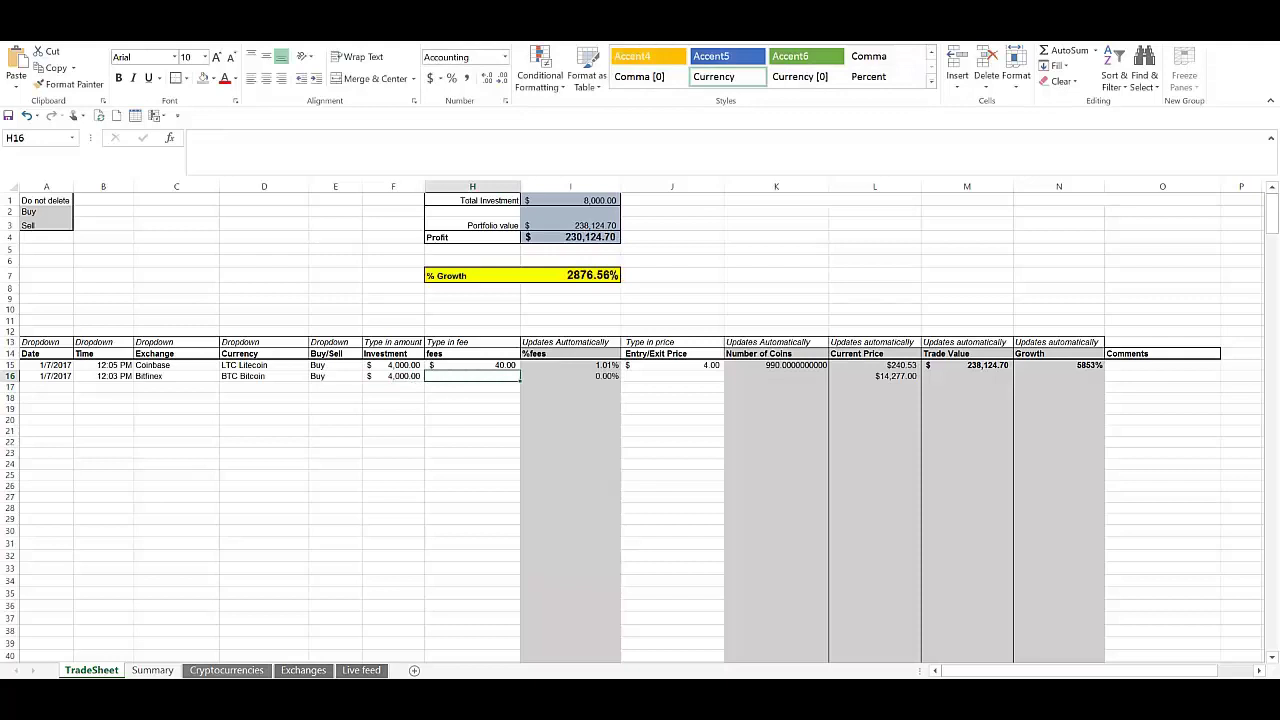
- Look up Bitcoin's price history on its CoinMarketCap chart and return to the fees cell of row 16
{"action": "key", "text": "alt+Tab"}
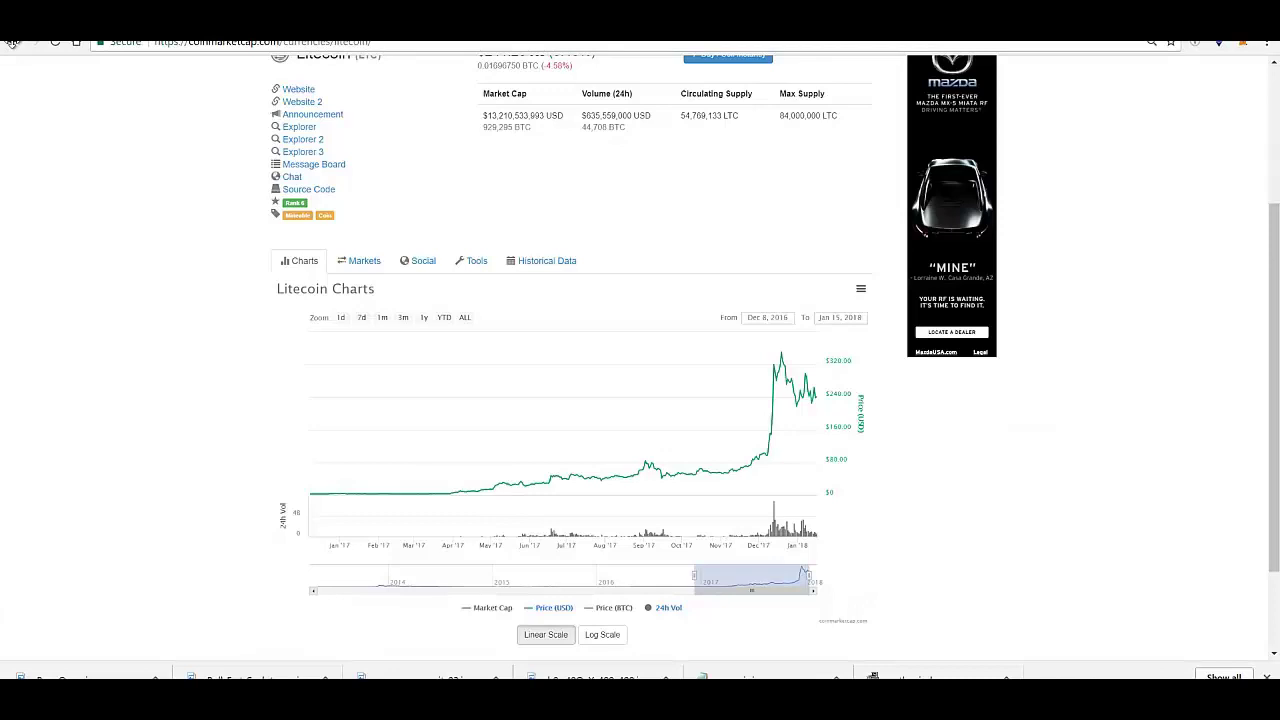
{"action": "left_click", "coordinate": [12, 42]}
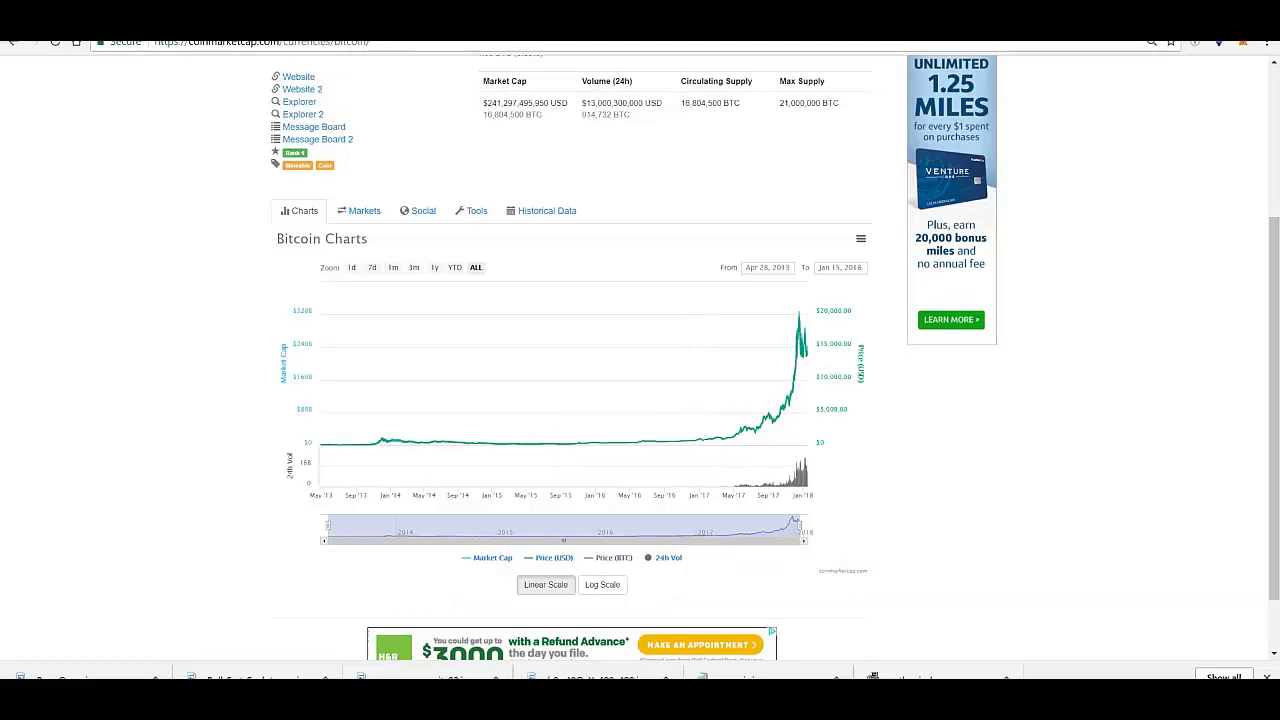
{"action": "key", "text": "alt+Tab"}
{"action": "left_click", "coordinate": [460, 376]}
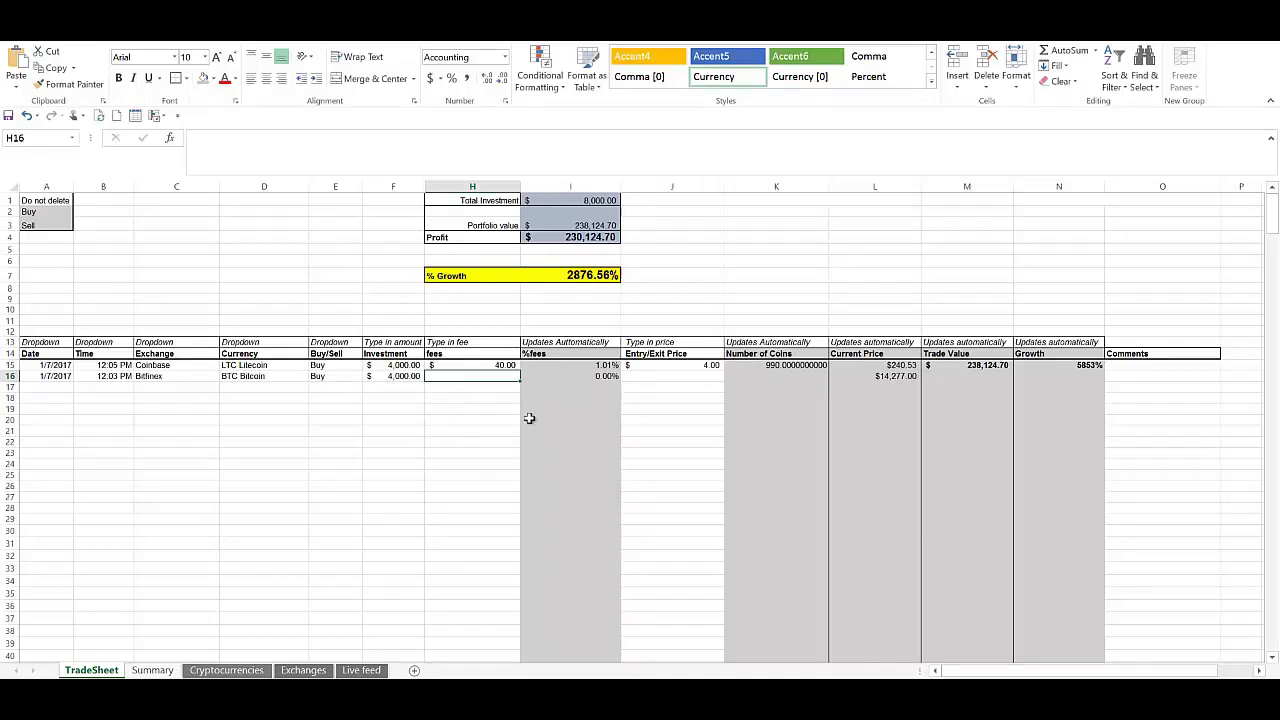
- Enter fees of 40 and an entry price of 800 for the Bitcoin trade in row 16
{"action": "type", "text": "40"}
{"action": "key", "text": "Tab"}
{"action": "key", "text": "Tab"}
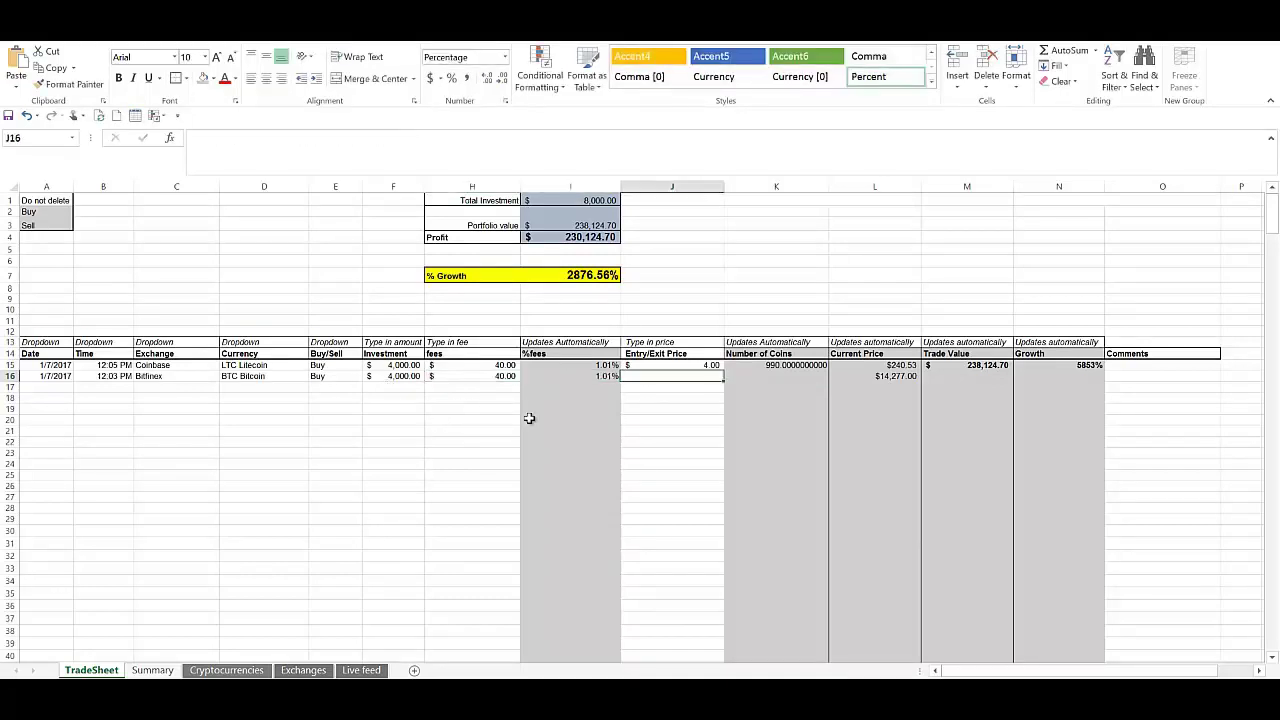
{"action": "type", "text": "800"}
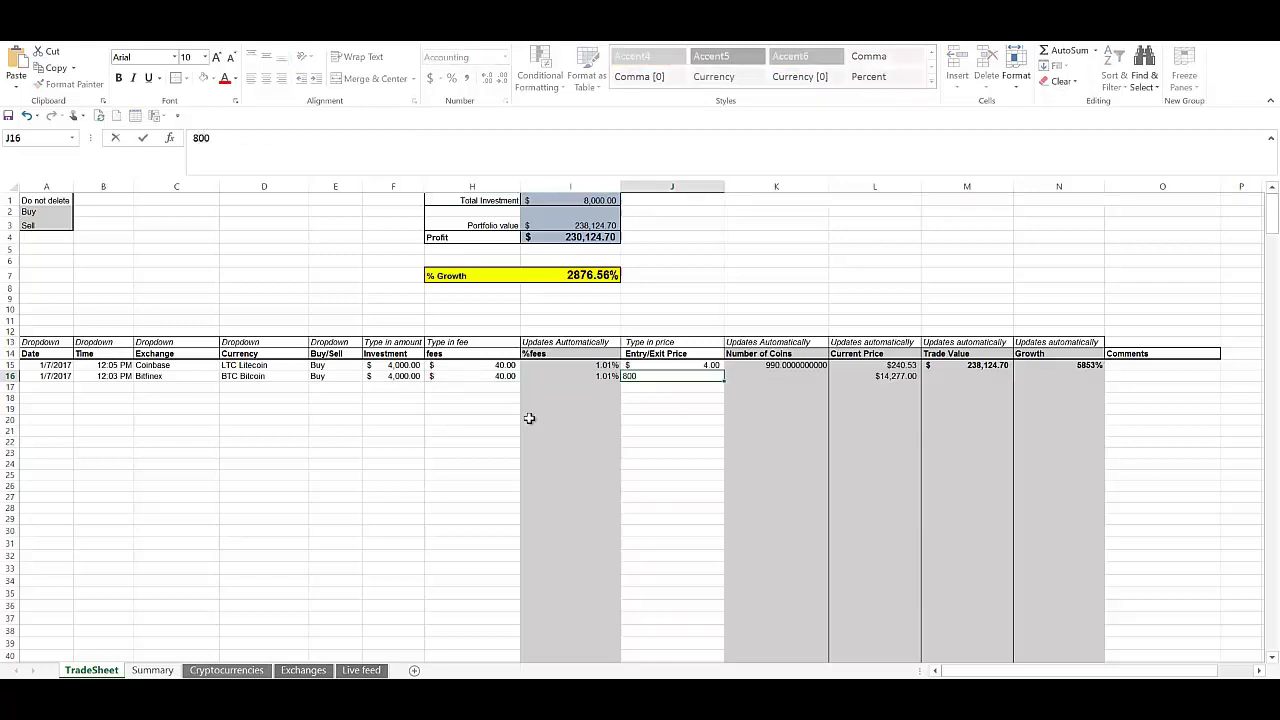
{"action": "key", "text": "Return"}
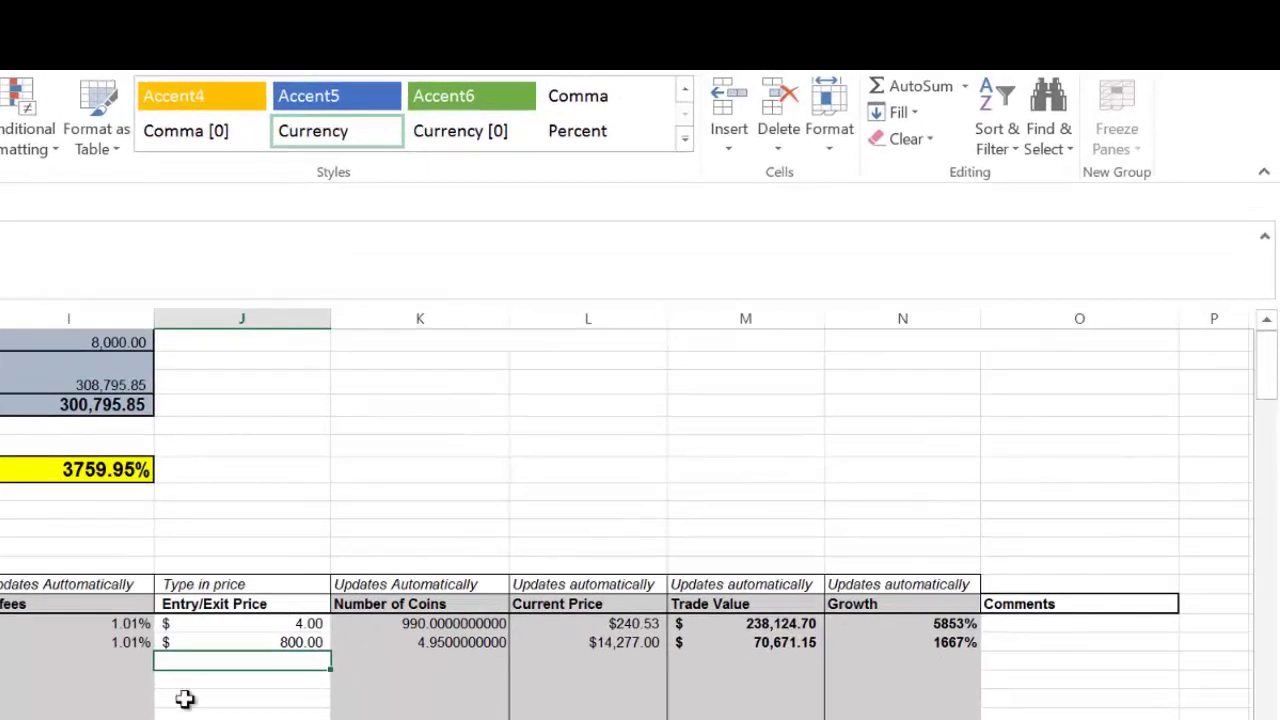
- Examine the trade value and growth of the two recorded trades and the portfolio's overall growth percentage
{"action": "left_click", "coordinate": [770, 643]}
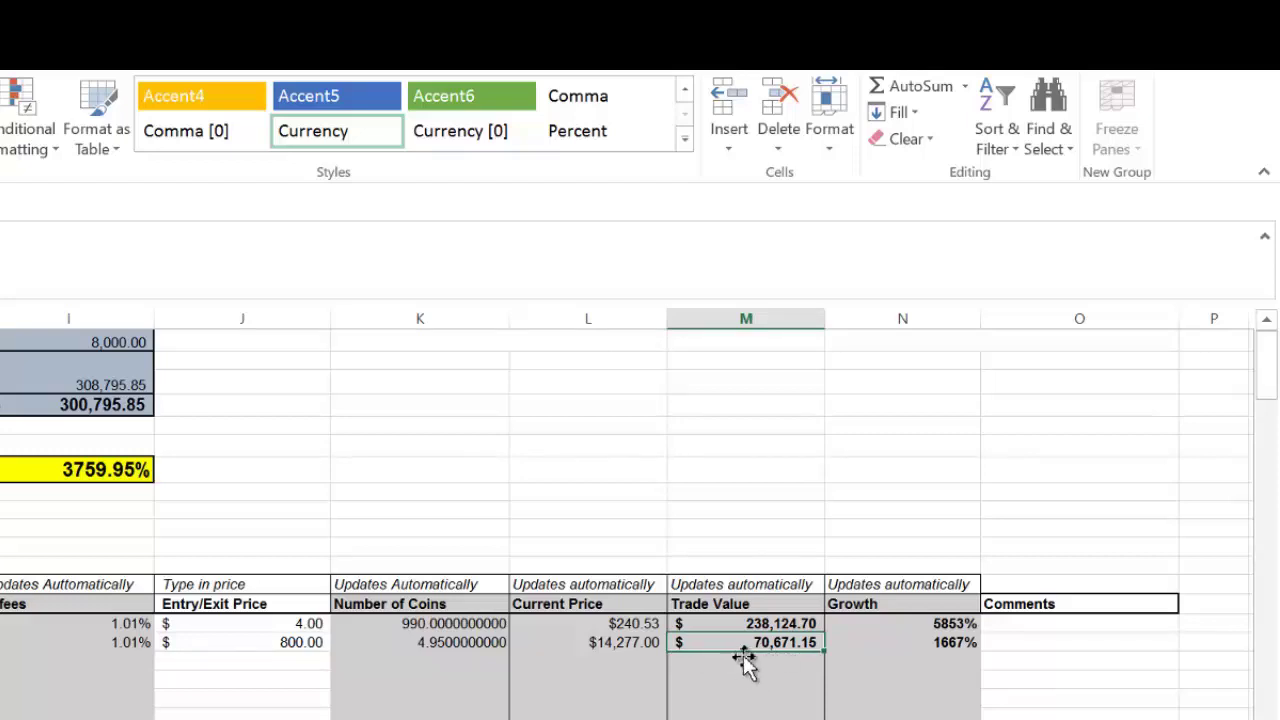
{"action": "left_click", "coordinate": [916, 645]}
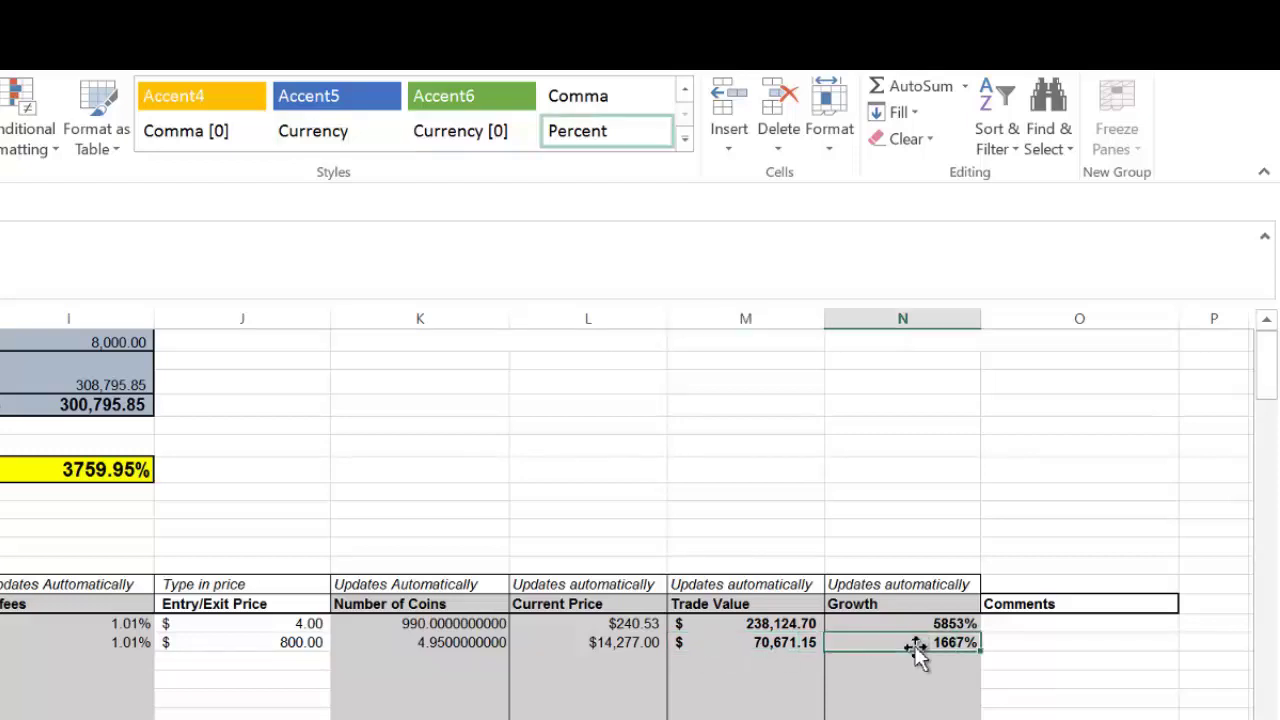
{"action": "left_click_drag", "start_coordinate": [918, 648], "coordinate": [917, 632]}
{"action": "left_click", "coordinate": [920, 623]}
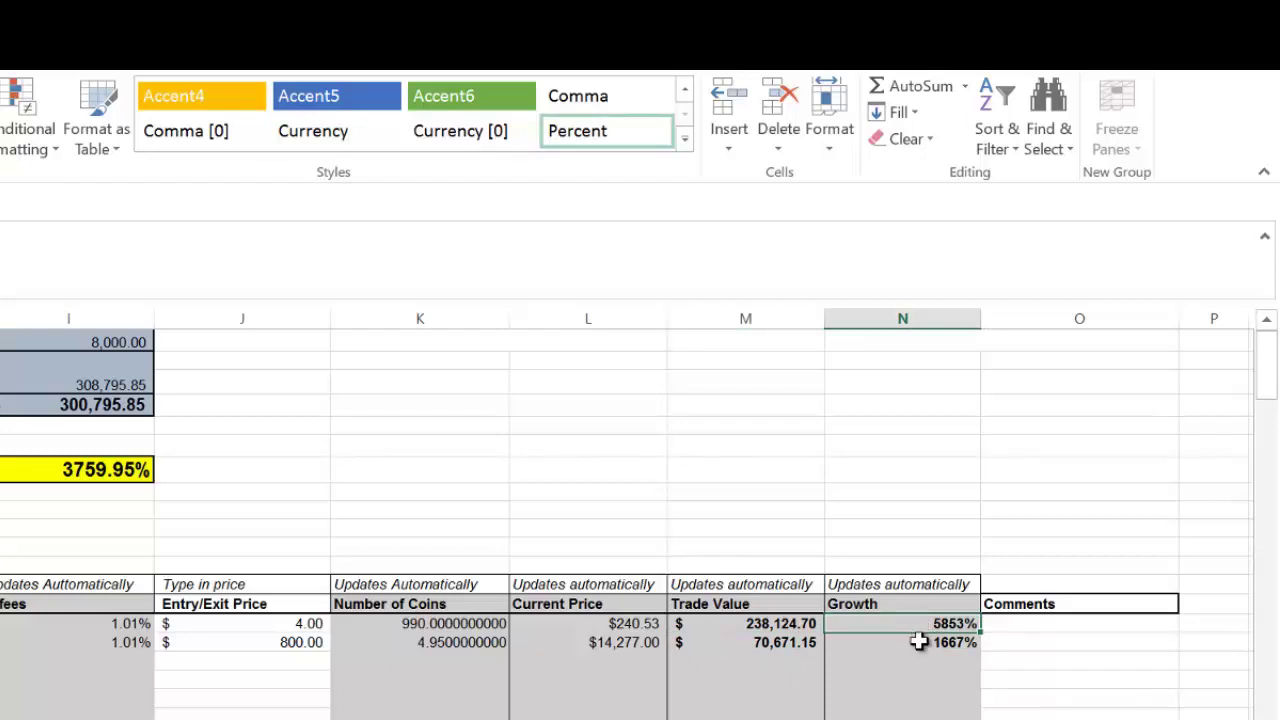
{"action": "left_click", "coordinate": [926, 661]}
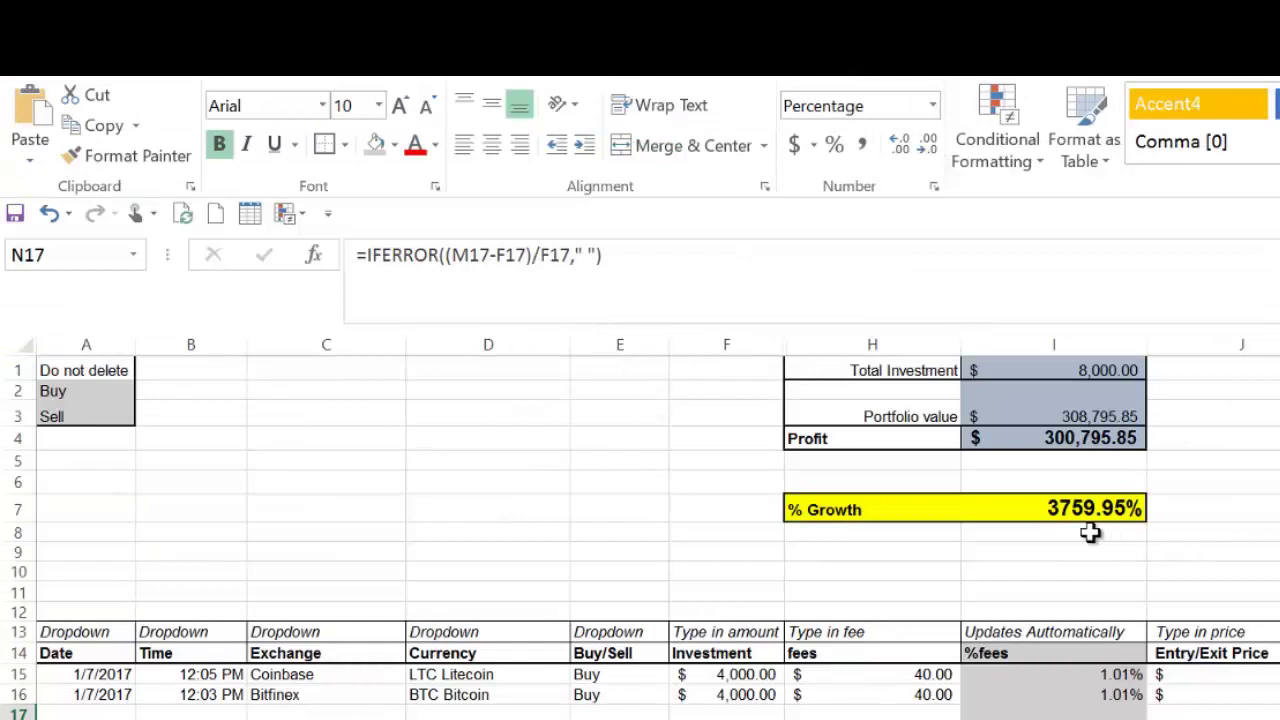
{"action": "left_click", "coordinate": [98, 489]}
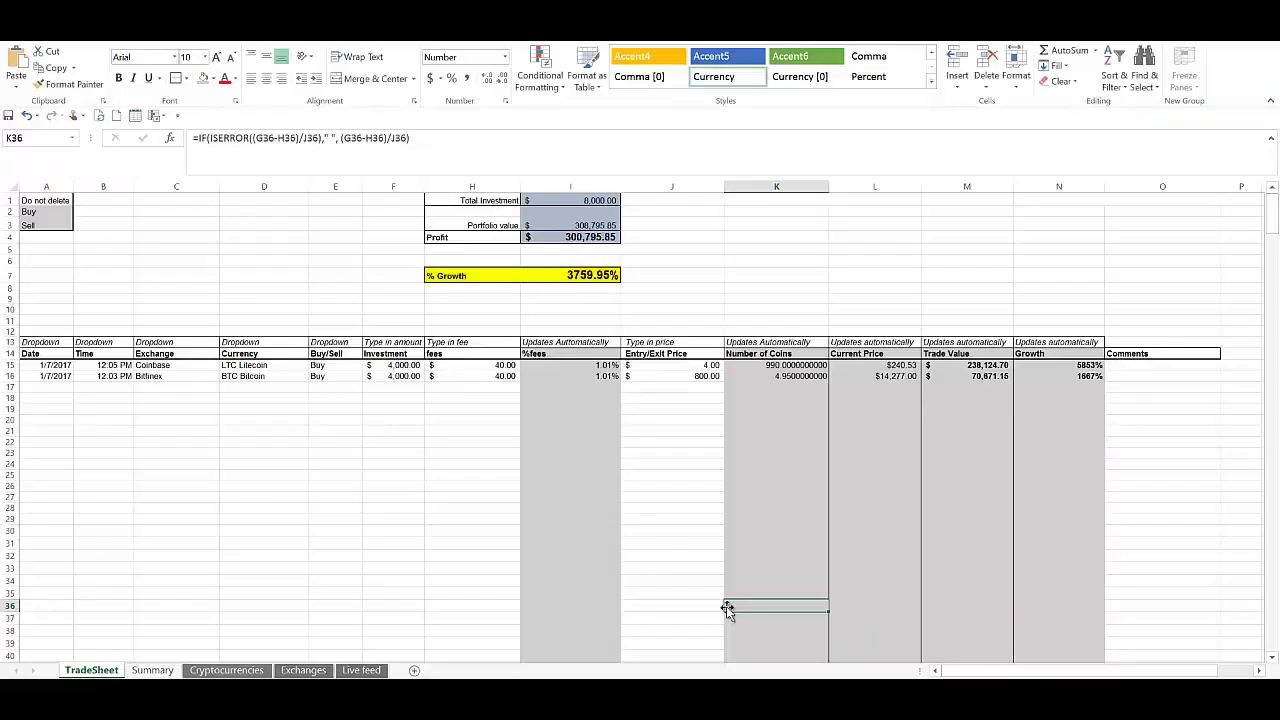
{"action": "left_click", "coordinate": [732, 606]}
- Refresh the exchange and currency pivot tables on the Summary sheet, with their date filters set to 1/7/2017
{"action": "left_click", "coordinate": [152, 670]}
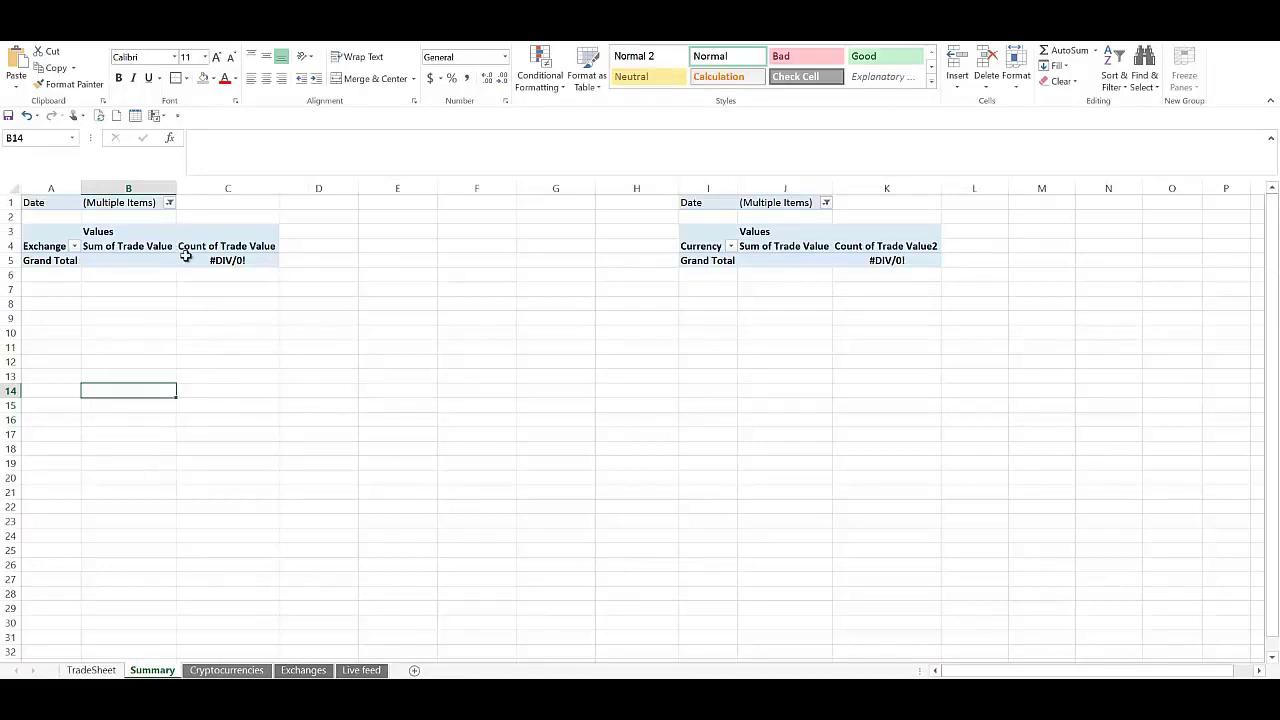
{"action": "mouse_move", "coordinate": [190, 259]}
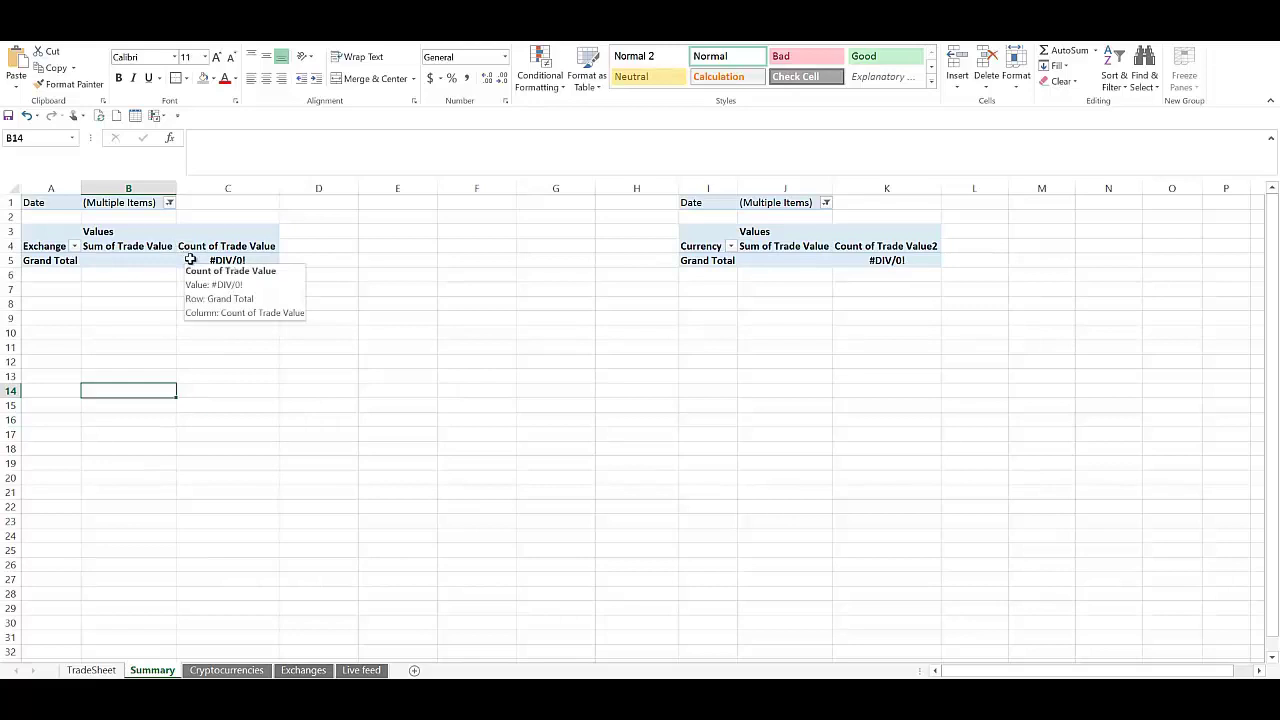
{"action": "left_click", "coordinate": [190, 259]}
{"action": "right_click", "coordinate": [190, 259]}
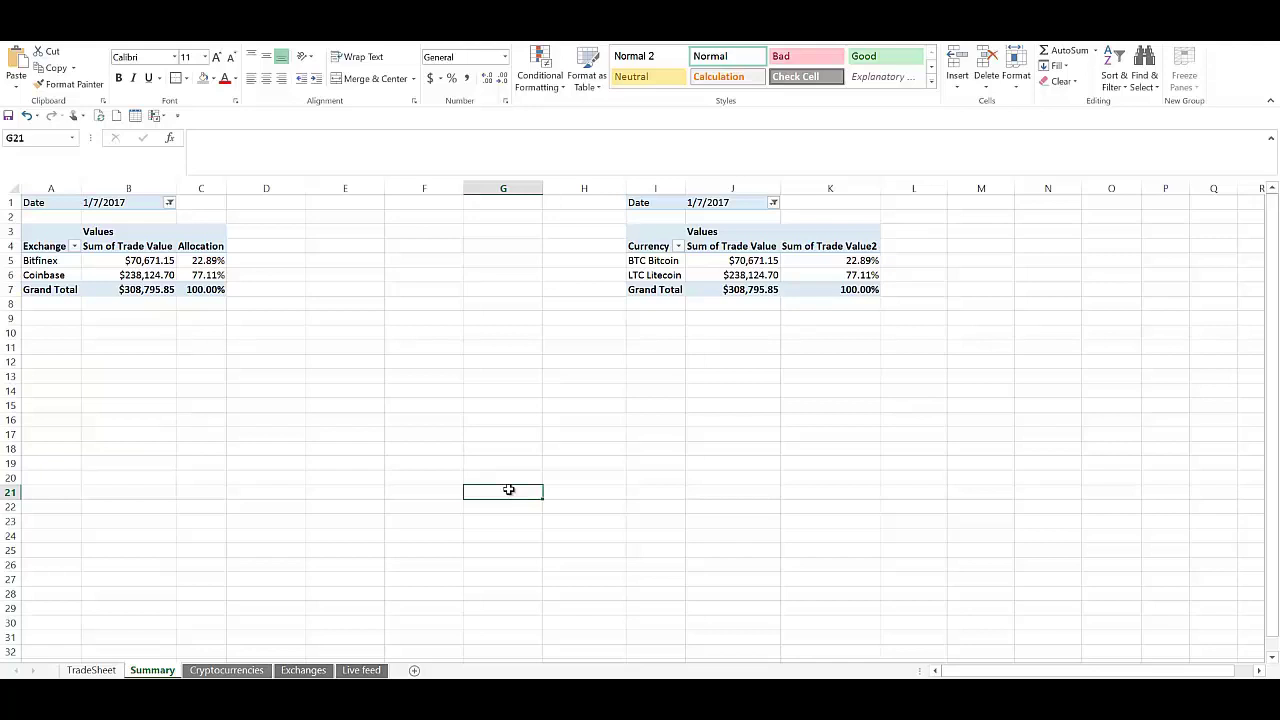
{"action": "left_click", "coordinate": [830, 404]}
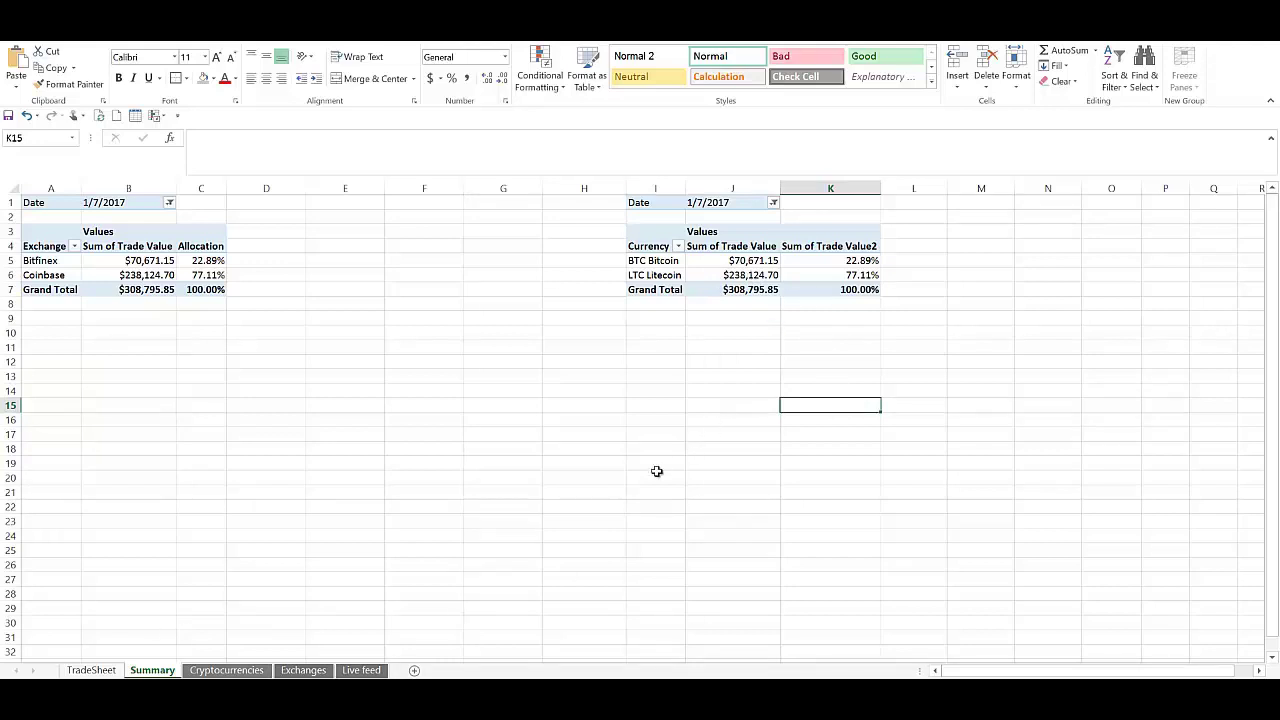
- Enter an investment of 4000 for the 12:06 PM Coinbase BTC Bitcoin buy in row 17 of TradeSheet
{"action": "left_click", "coordinate": [91, 670]}
{"action": "left_click", "coordinate": [408, 388]}
{"action": "type", "text": "4,0"}
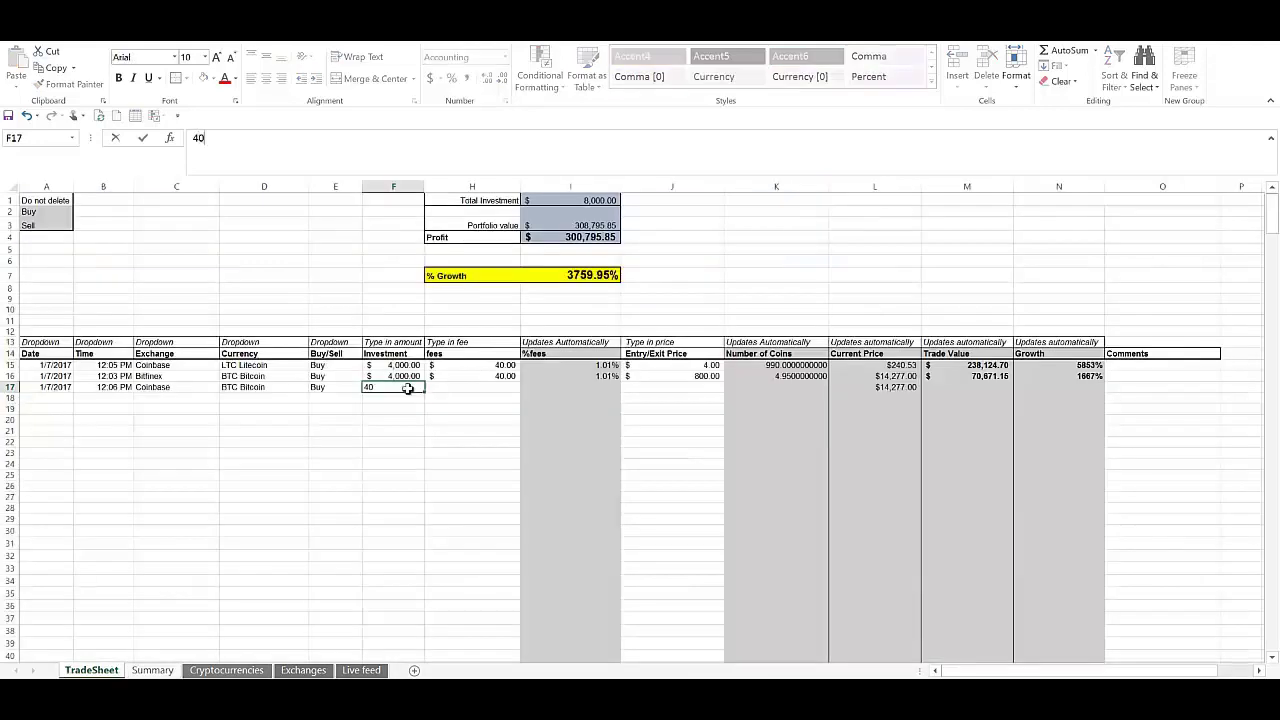
{"action": "type", "text": "00"}
{"action": "key", "text": "Return"}
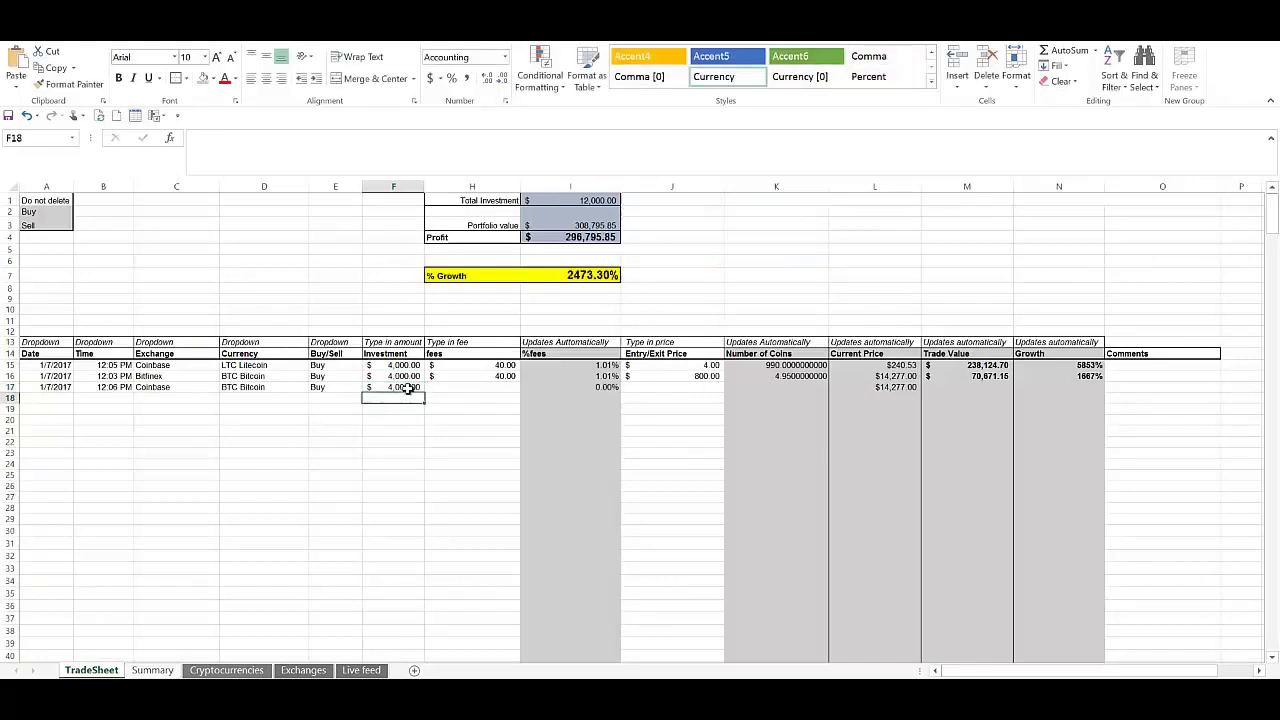
- Set the row 17 trade's fees to 40 and its entry price to 800
{"action": "left_click", "coordinate": [480, 388]}
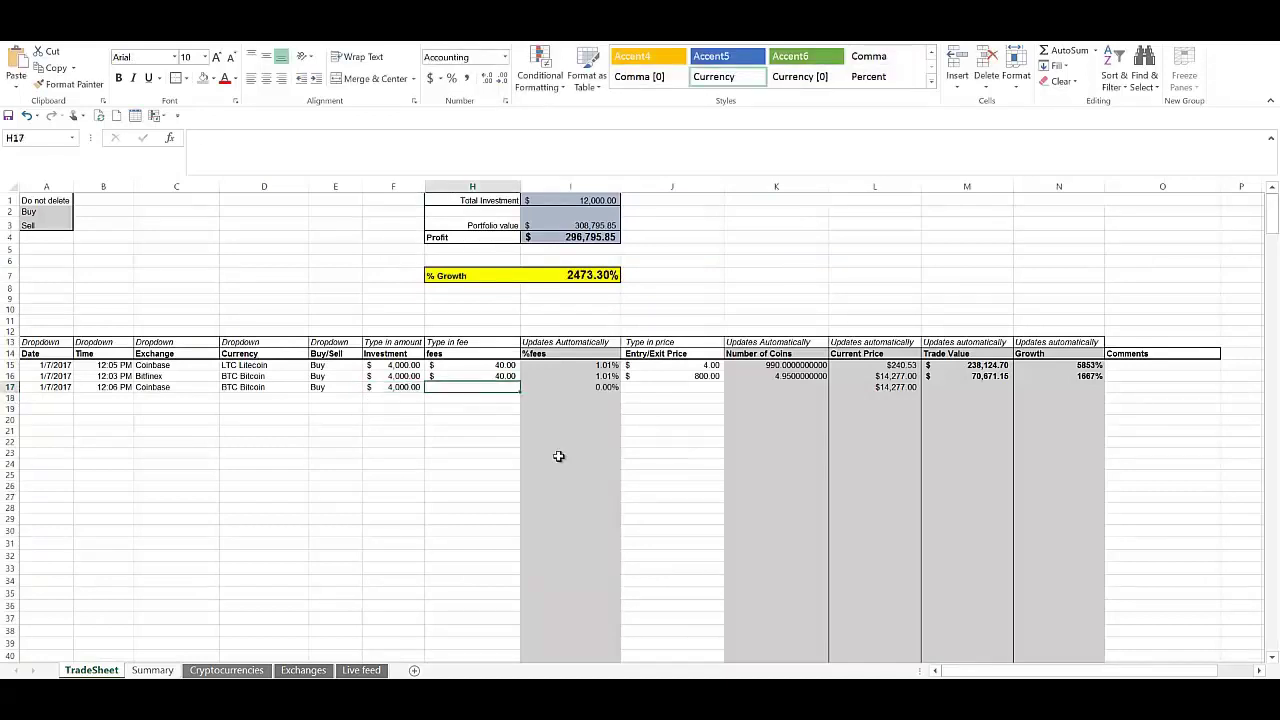
{"action": "type", "text": "40"}
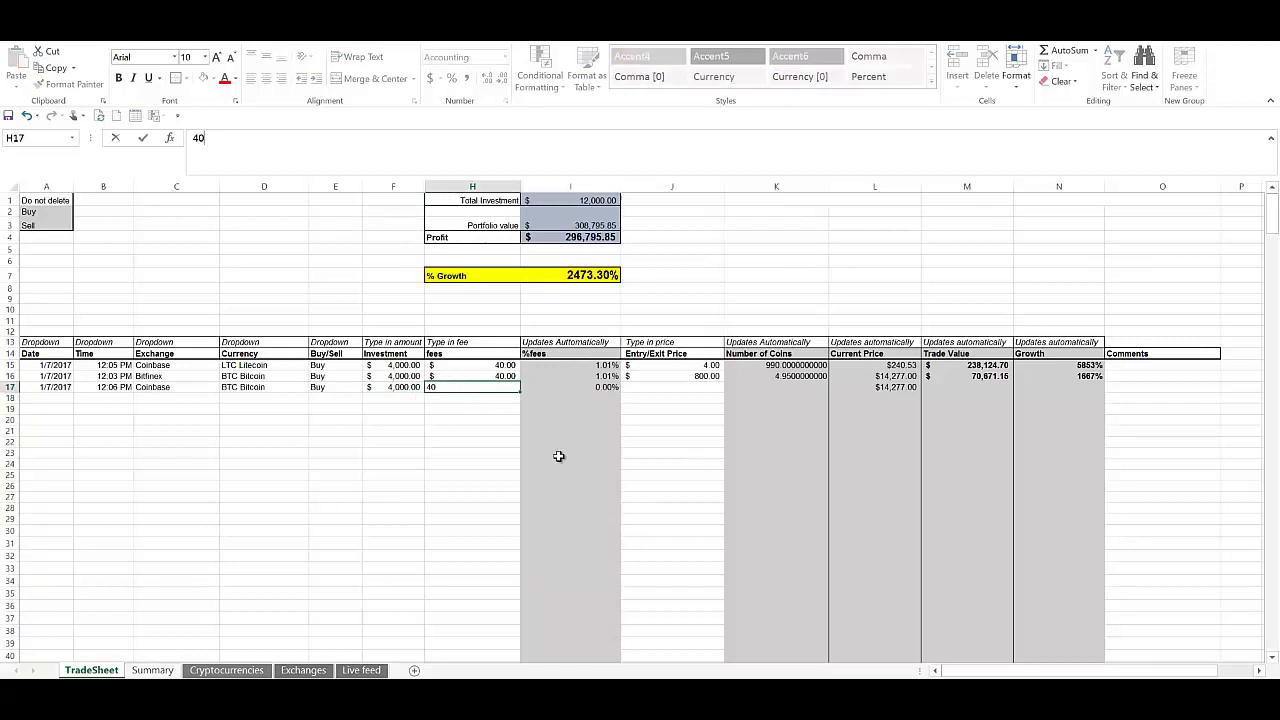
{"action": "key", "text": "Tab"}
{"action": "key", "text": "Tab"}
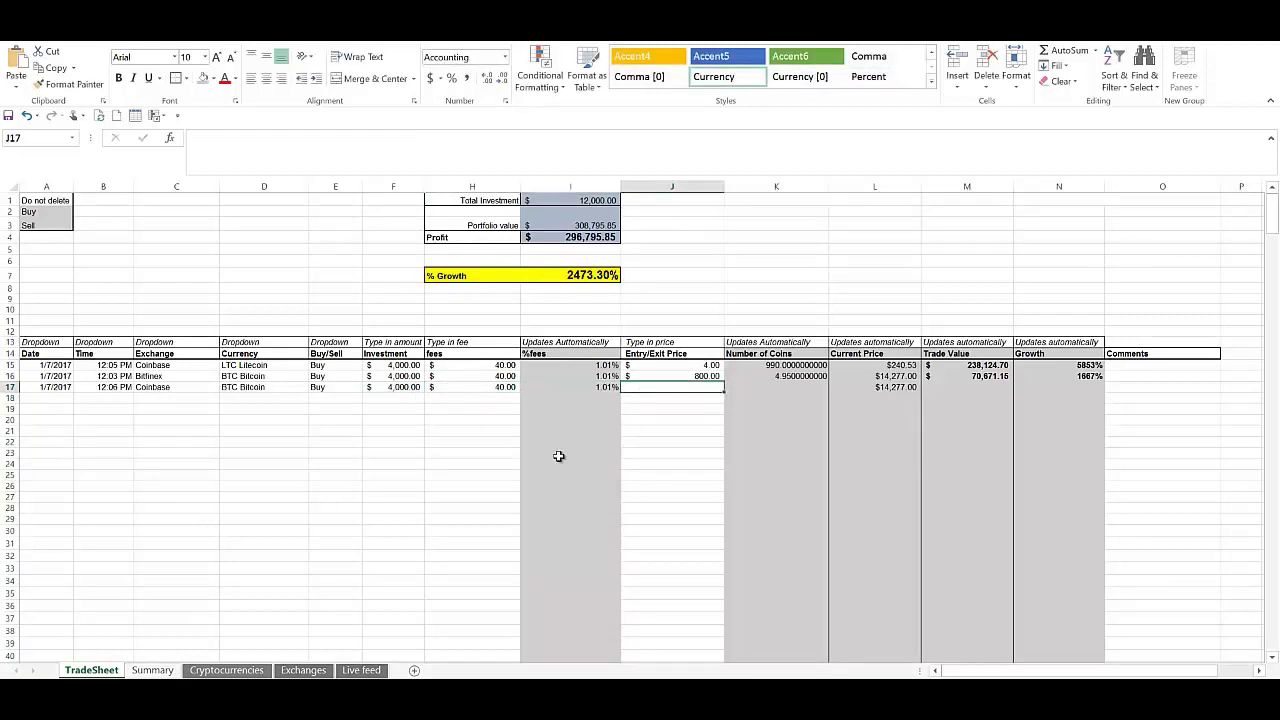
{"action": "type", "text": "800"}
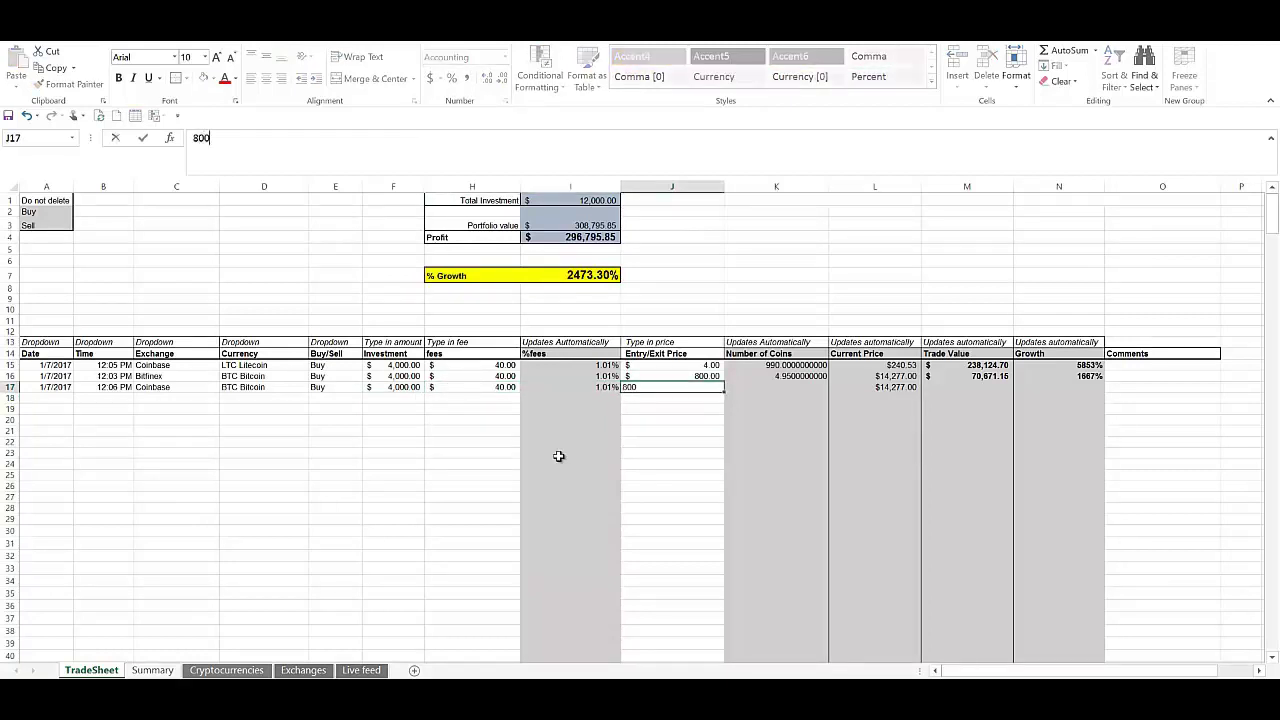
{"action": "key", "text": "Return"}
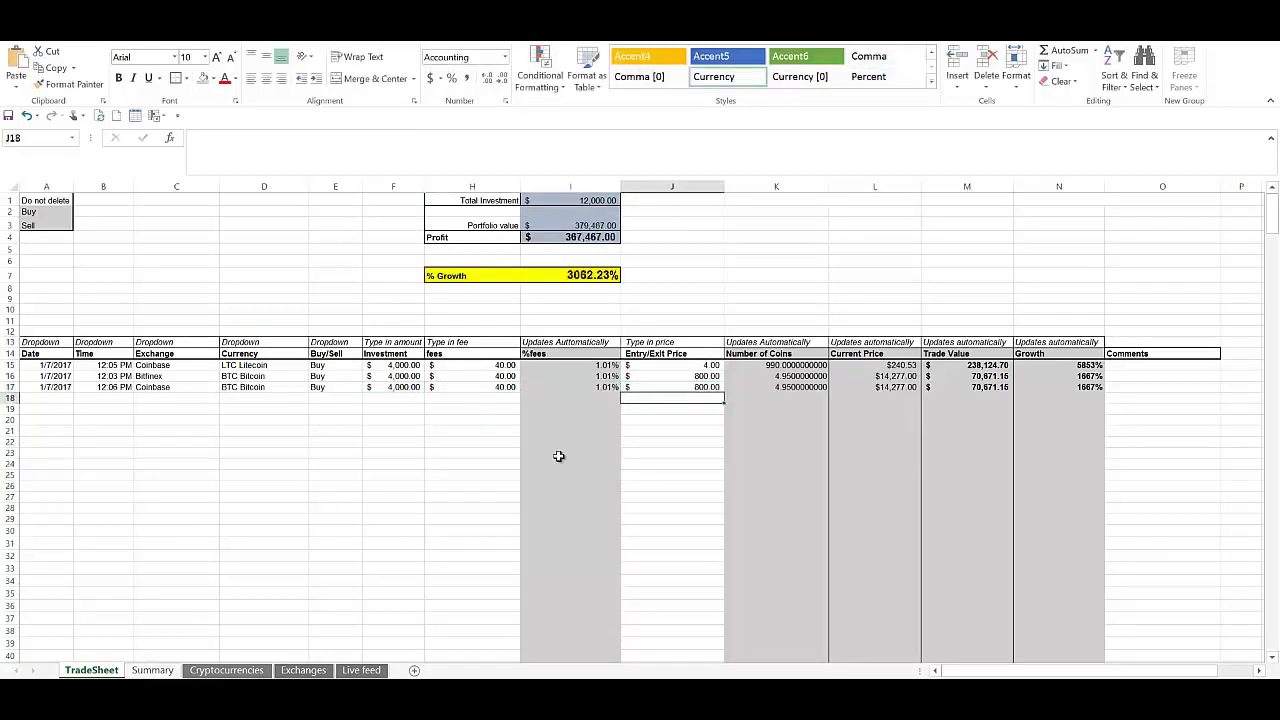
- Refresh the exchange pivot table on the Summary sheet to bring in the row 17 trade
{"action": "left_click", "coordinate": [152, 670]}
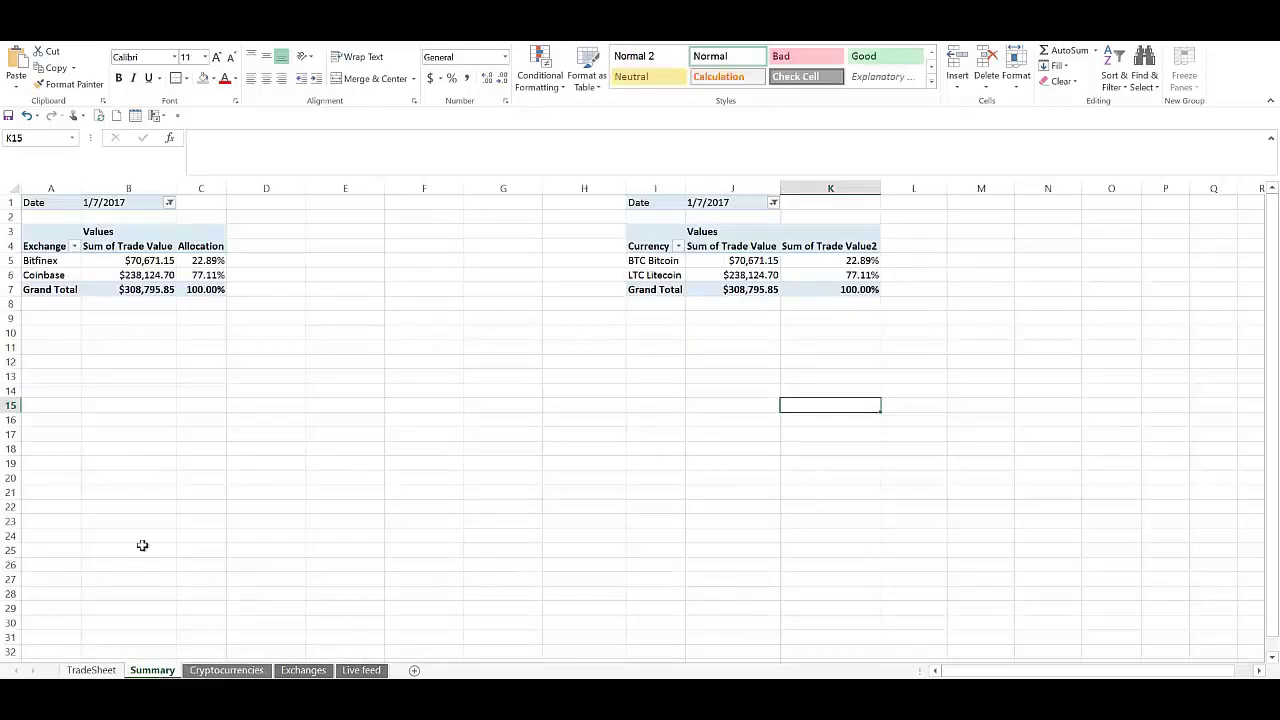
{"action": "right_click", "coordinate": [196, 244]}
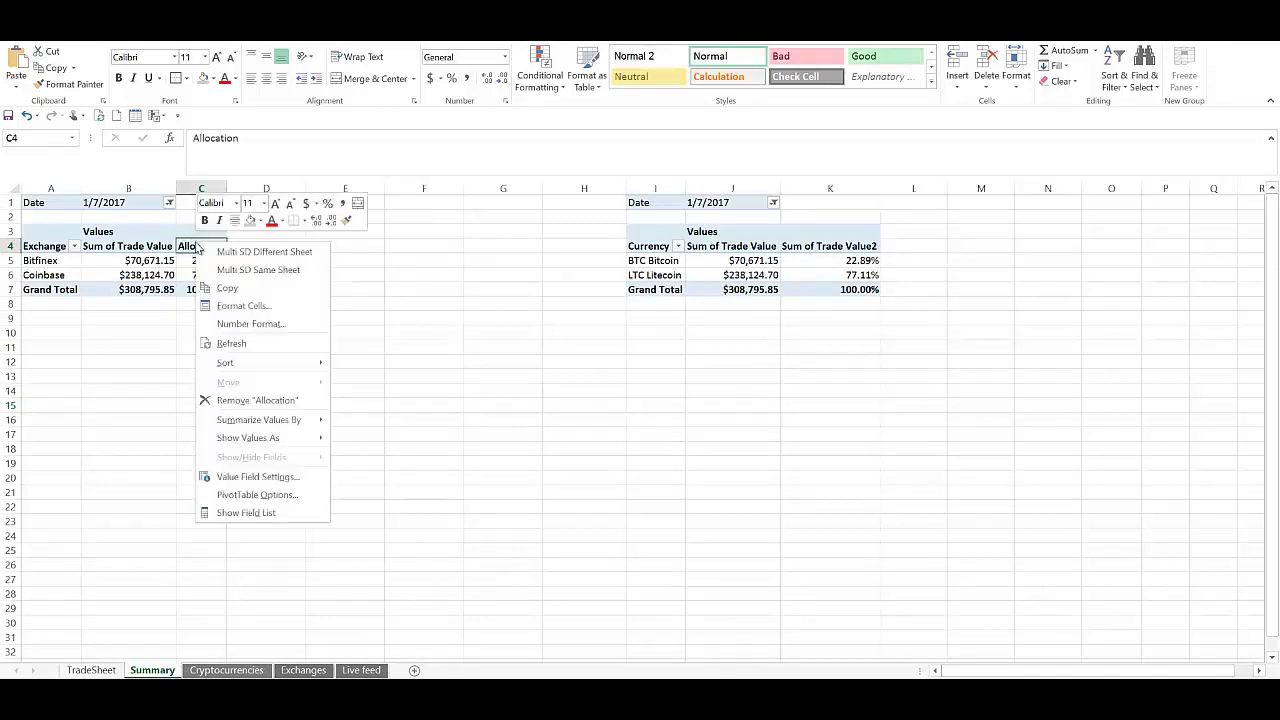
{"action": "left_click", "coordinate": [258, 345]}
{"action": "left_click", "coordinate": [337, 360]}
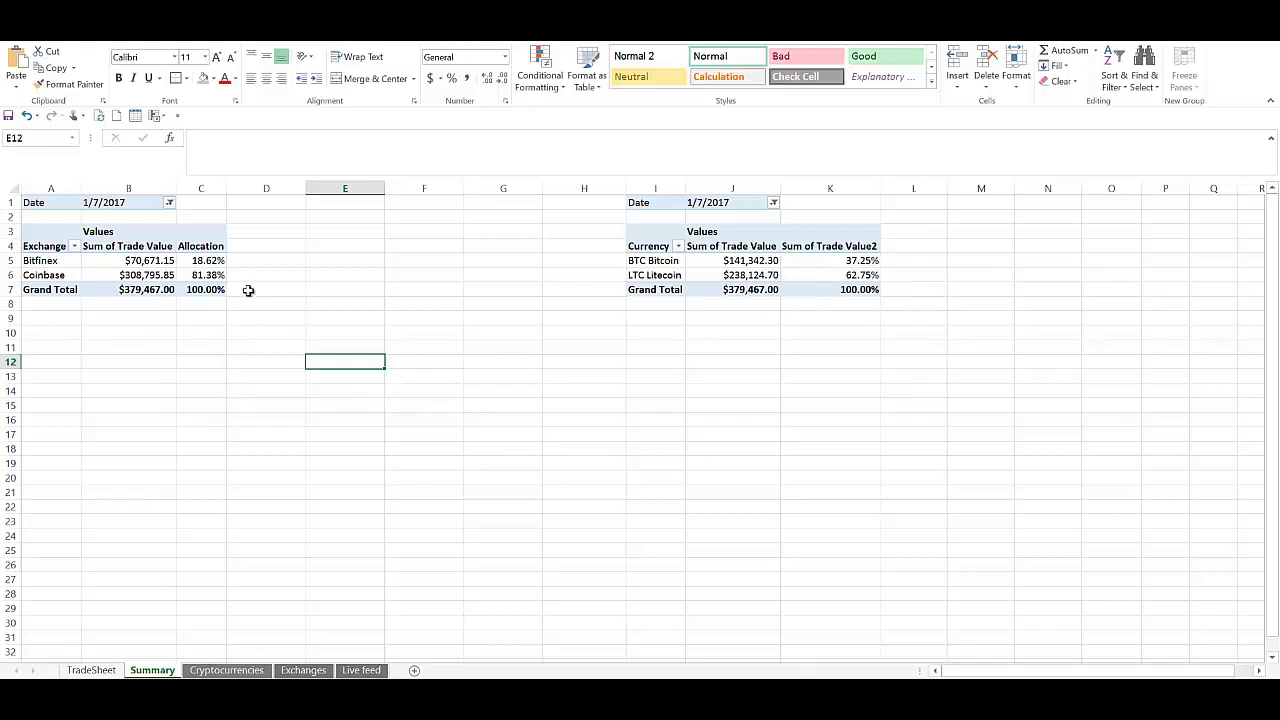
{"action": "left_click", "coordinate": [317, 475]}
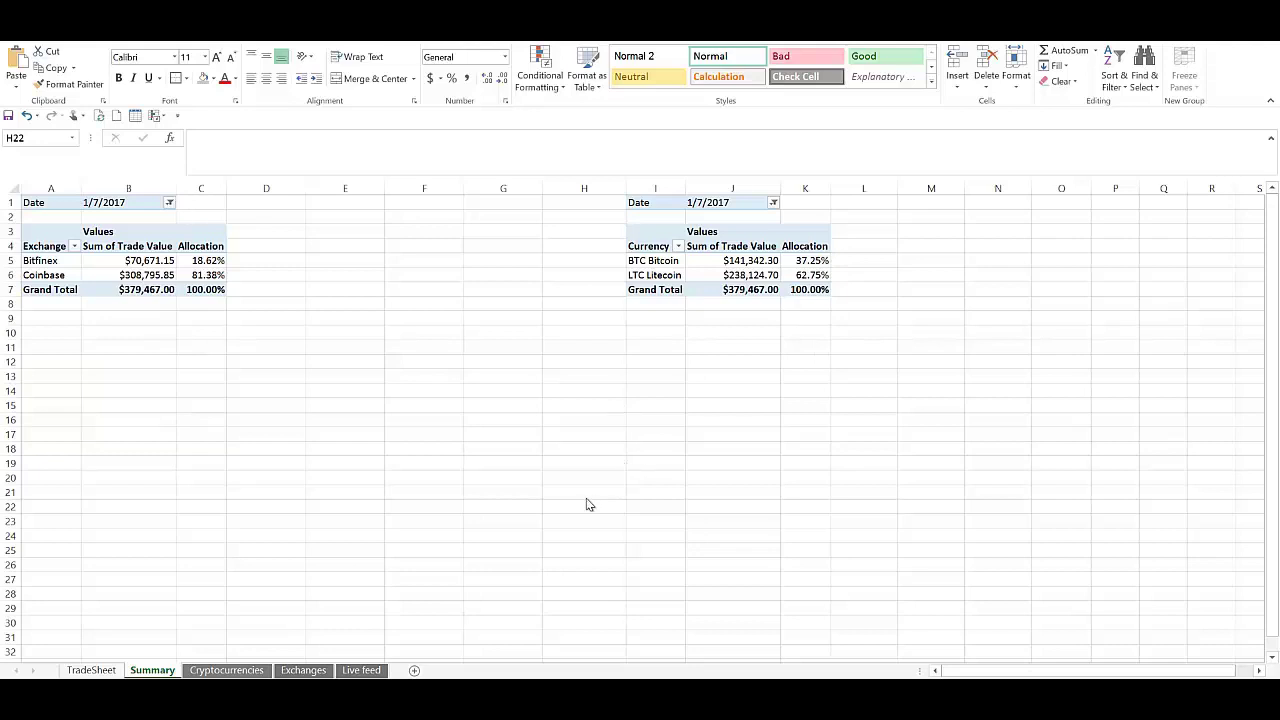
- Start a fourth trade in row 18 of TradeSheet with the date 1/22/2017
{"action": "left_click", "coordinate": [101, 672]}
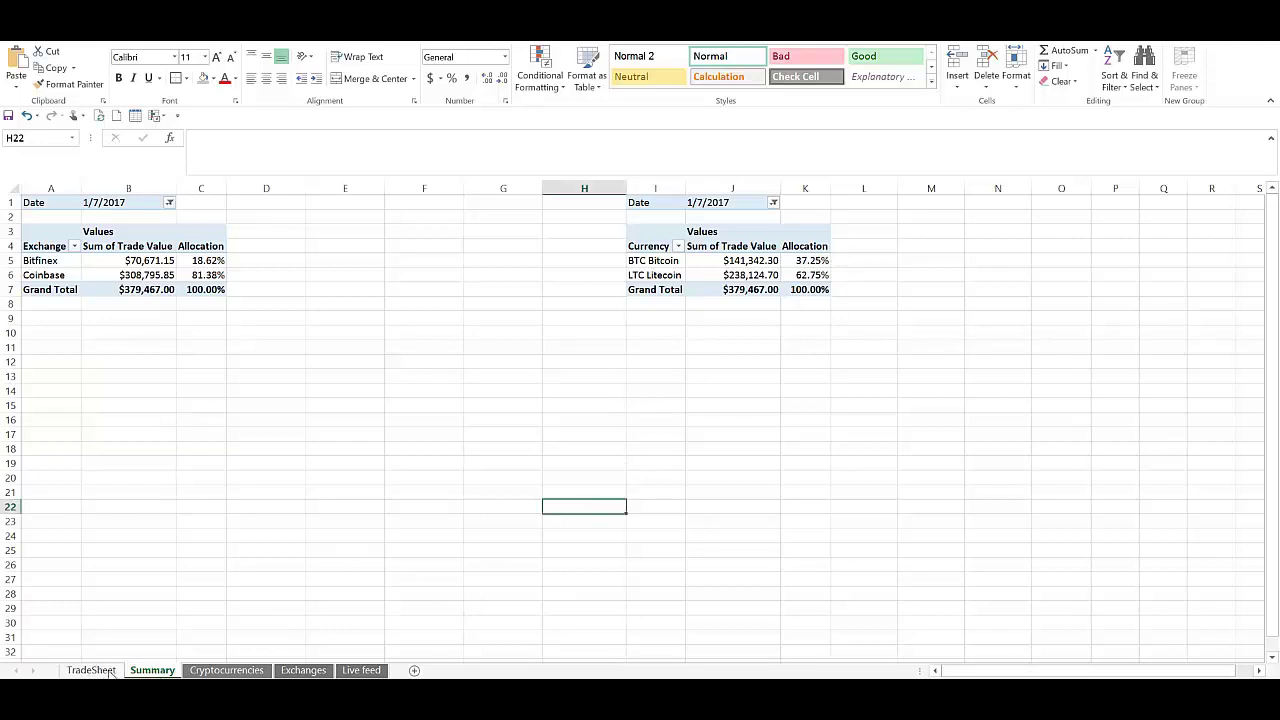
{"action": "left_click", "coordinate": [95, 671]}
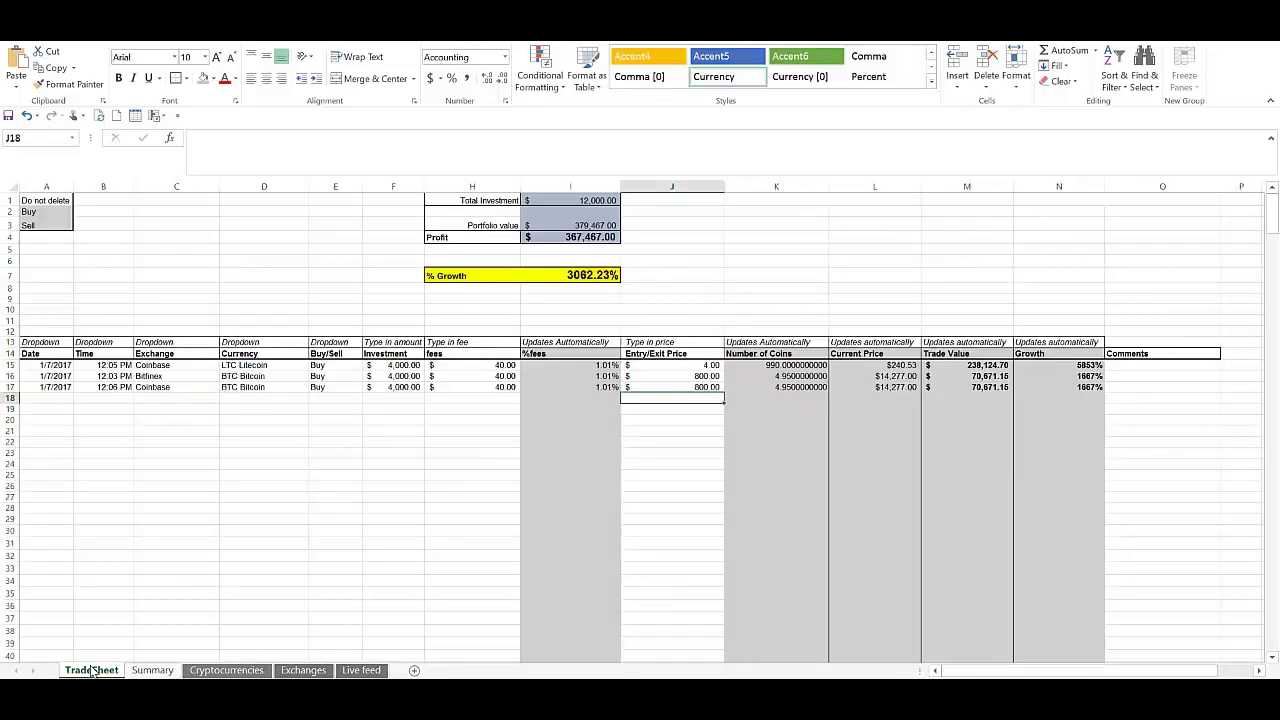
{"action": "left_click", "coordinate": [50, 398]}
{"action": "left_click", "coordinate": [78, 398]}
{"action": "scroll", "coordinate": [72, 445], "scroll_direction": "down", "scroll_amount": 4}
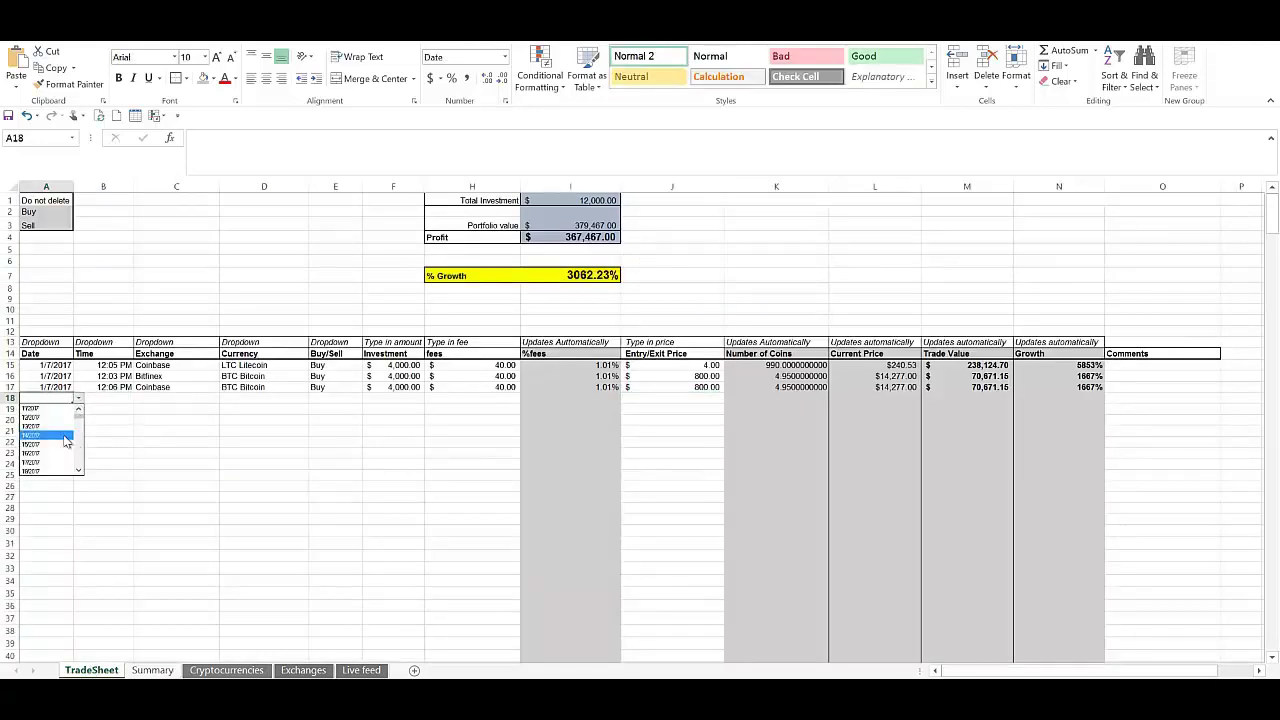
{"action": "left_click", "coordinate": [52, 456]}
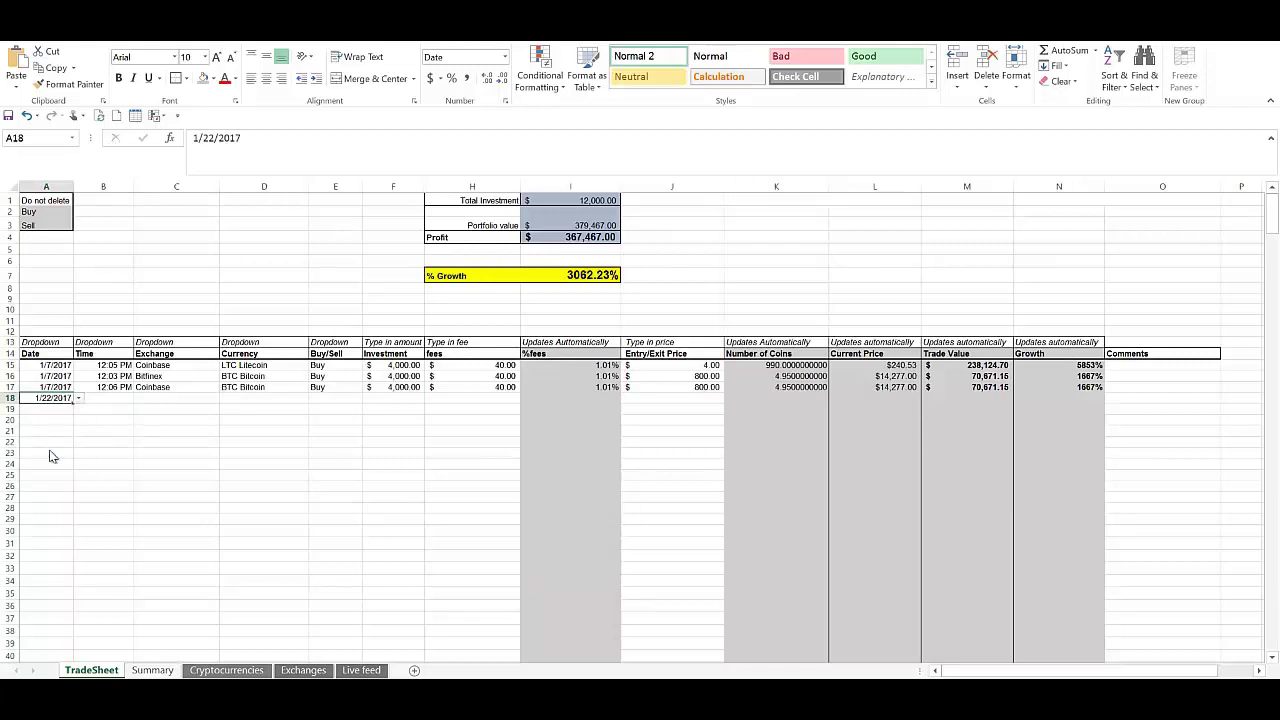
{"action": "left_click", "coordinate": [120, 399]}
- Refresh the Summary sheet's exchange pivot table to load the newly recorded row 18 trade
{"action": "left_click", "coordinate": [152, 670]}
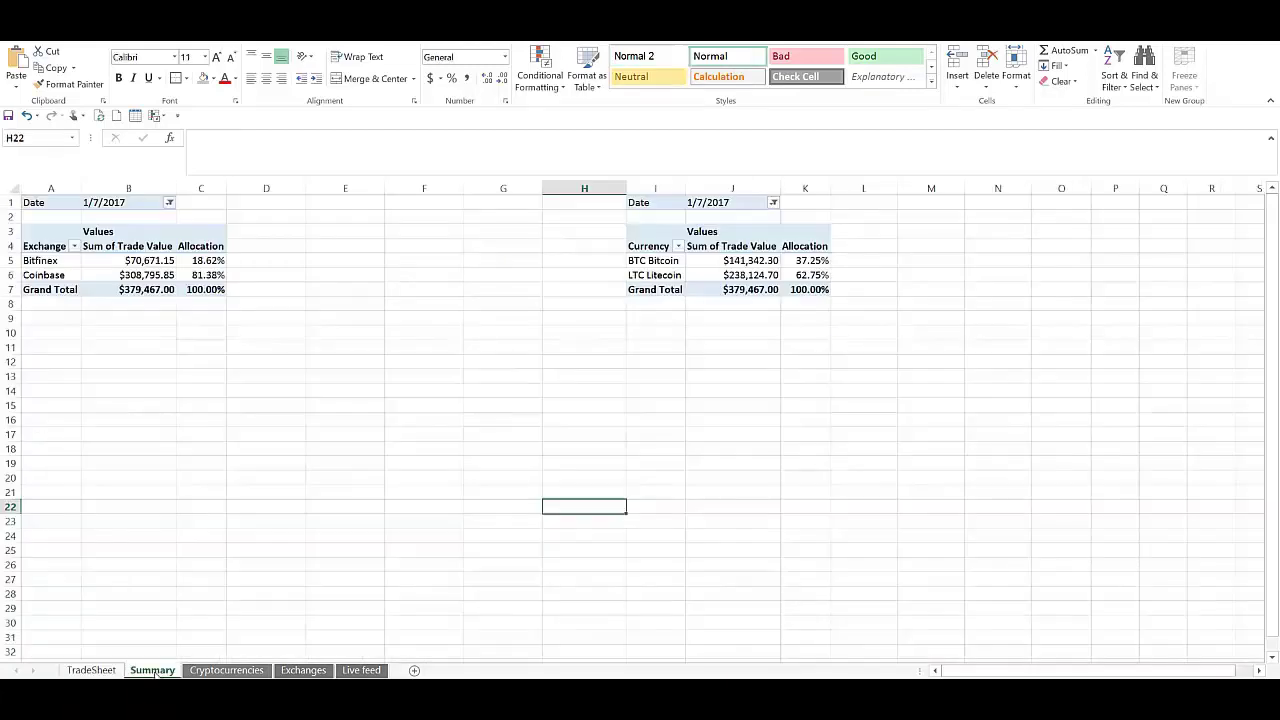
{"action": "left_click", "coordinate": [188, 246]}
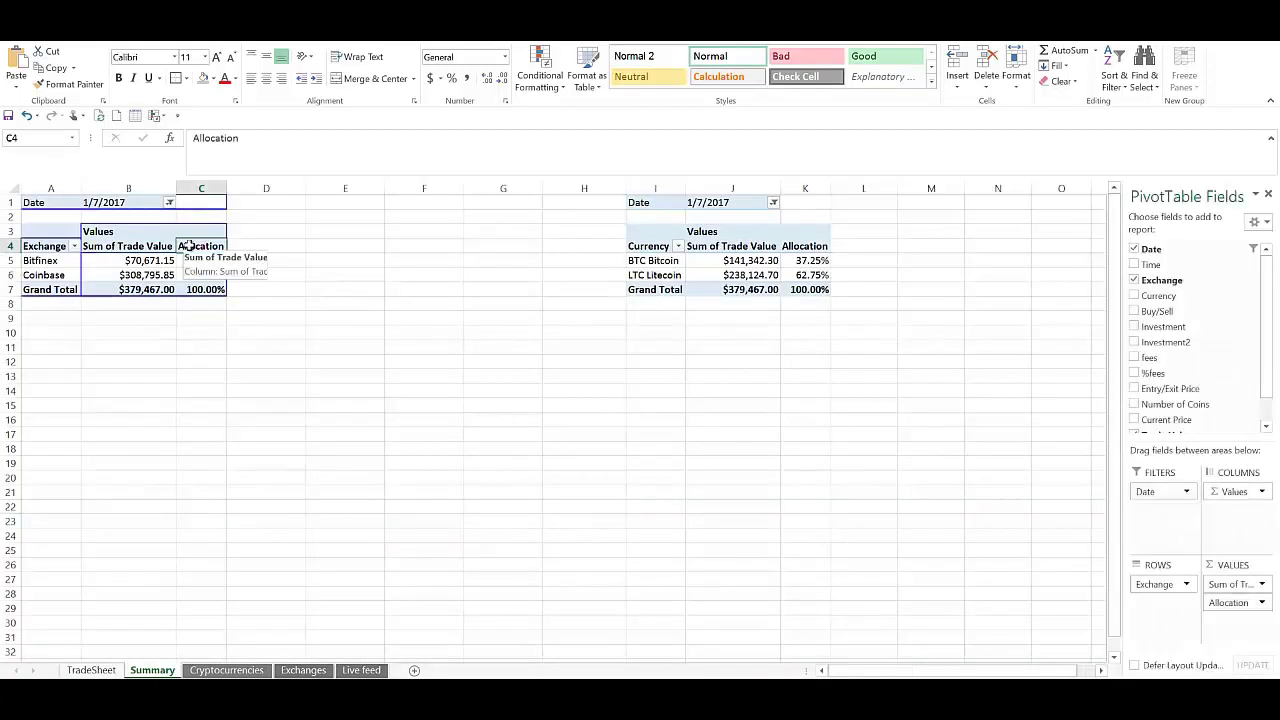
{"action": "right_click", "coordinate": [190, 247]}
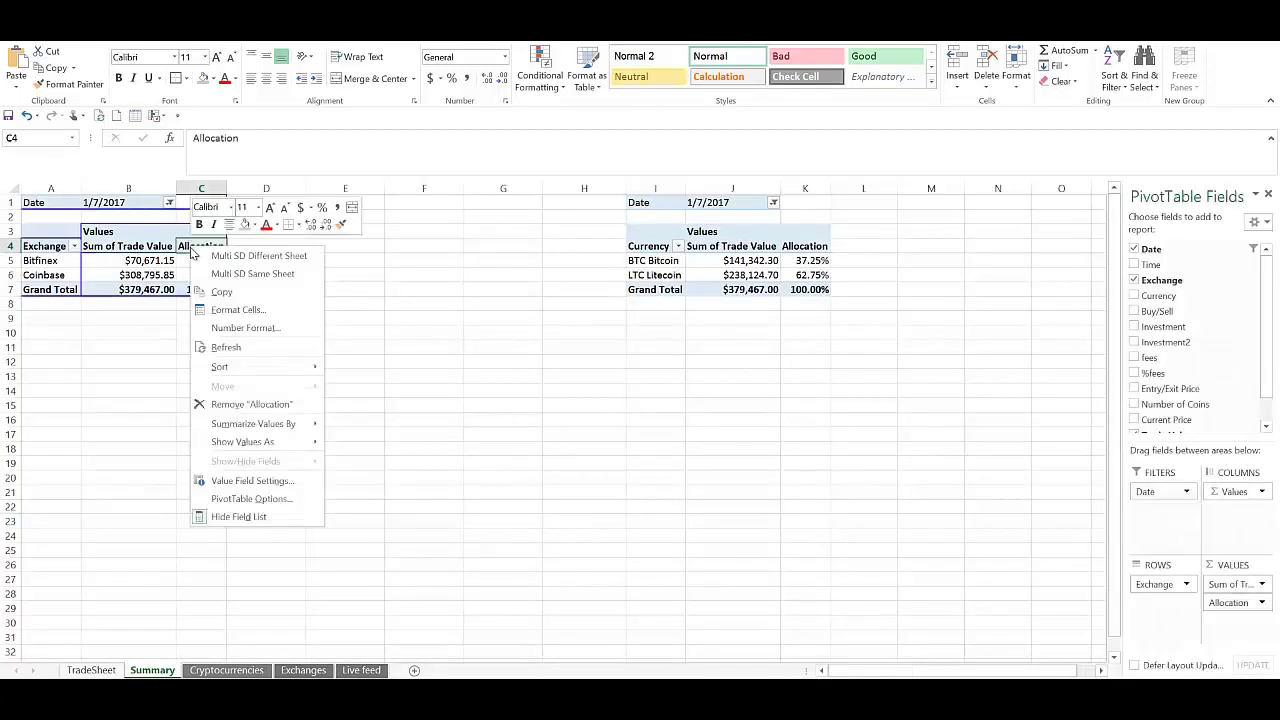
{"action": "left_click", "coordinate": [250, 348]}
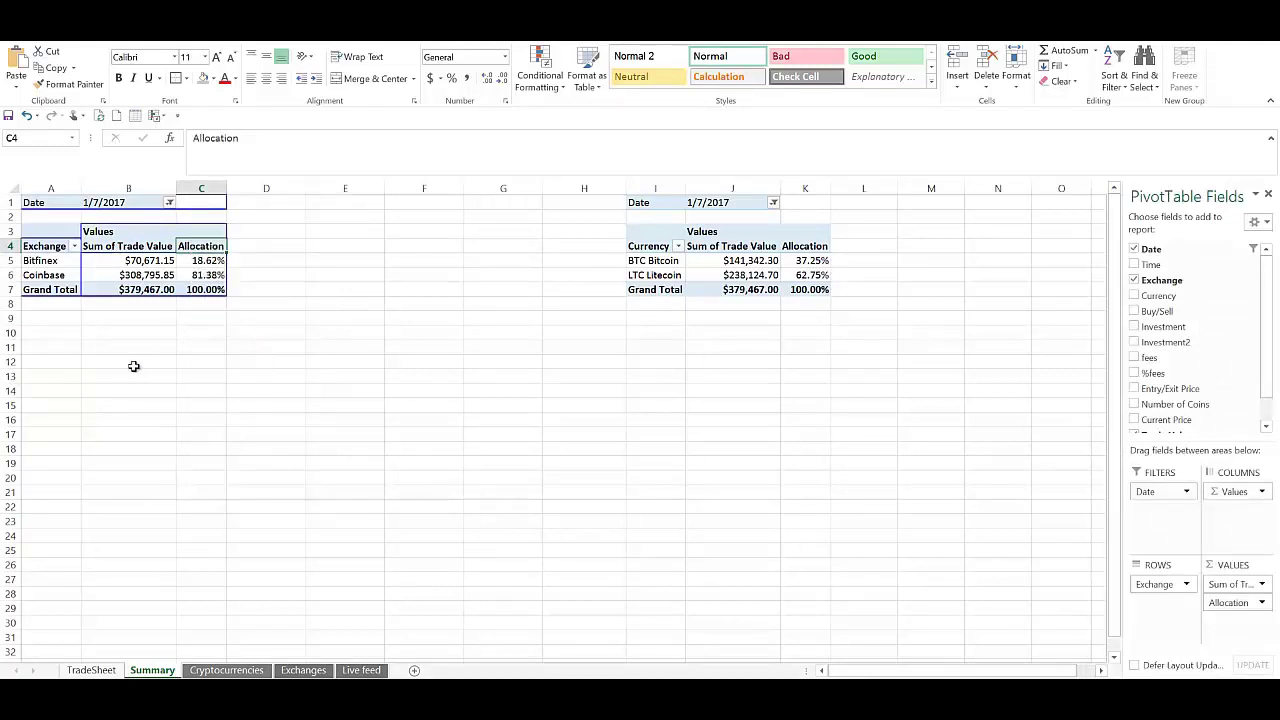
- Include 1/22/2017 alongside 1/7/2017 in the exchange pivot table's date filter, and reopen the filter to review the selected dates
{"action": "left_click", "coordinate": [169, 203]}
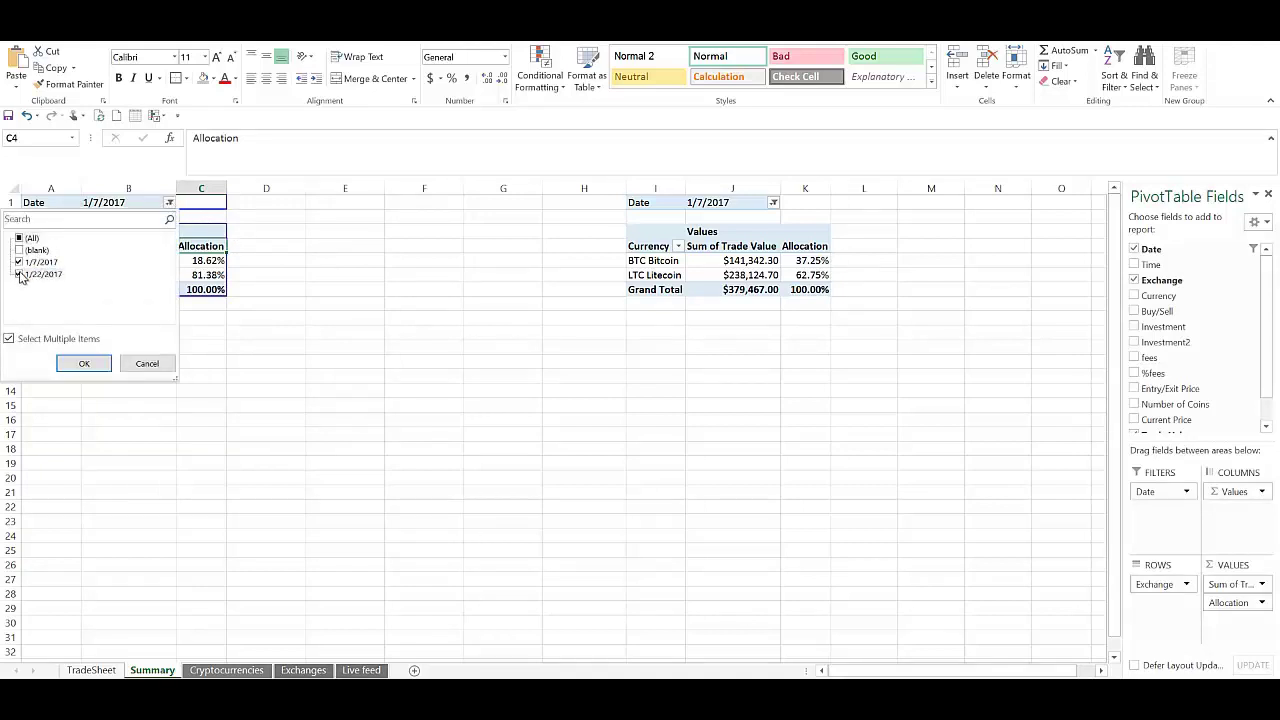
{"action": "left_click", "coordinate": [20, 275]}
{"action": "left_click", "coordinate": [86, 364]}
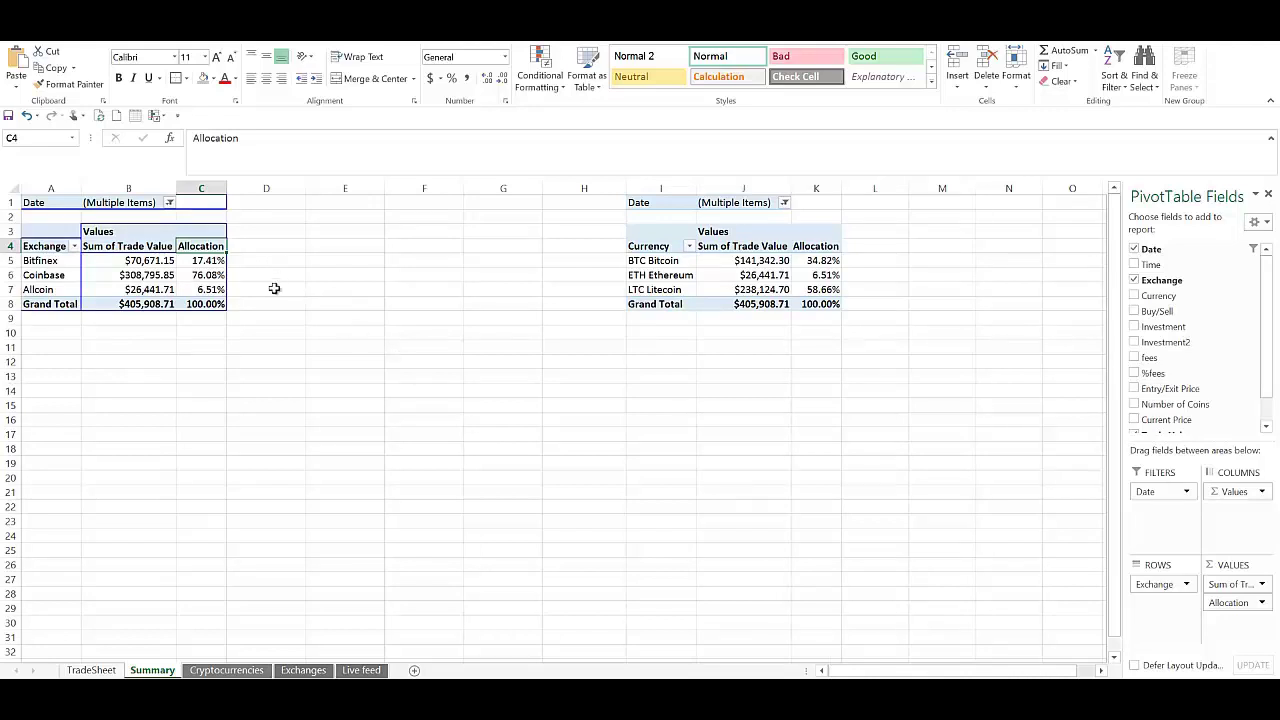
{"action": "left_click", "coordinate": [171, 203]}
{"action": "left_click", "coordinate": [171, 203]}
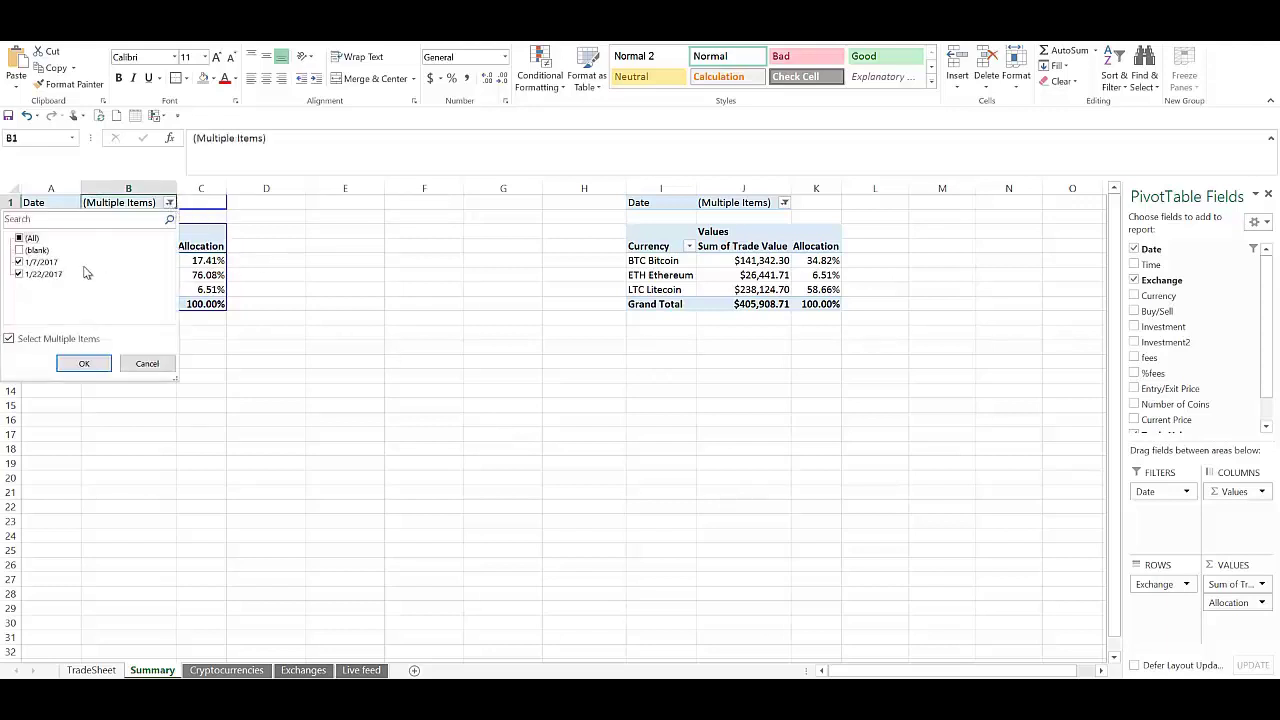